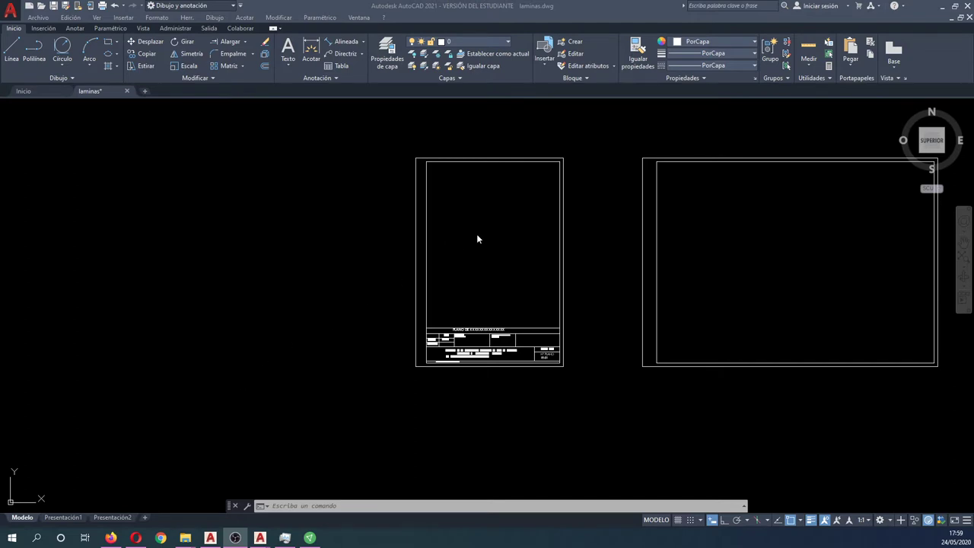
# Step: Pan and zoom across the units notes and title block, then return to the whole portrait sheet
pyautogui.moveTo(507, 235); pyautogui.dragTo(385, 277, button='middle')
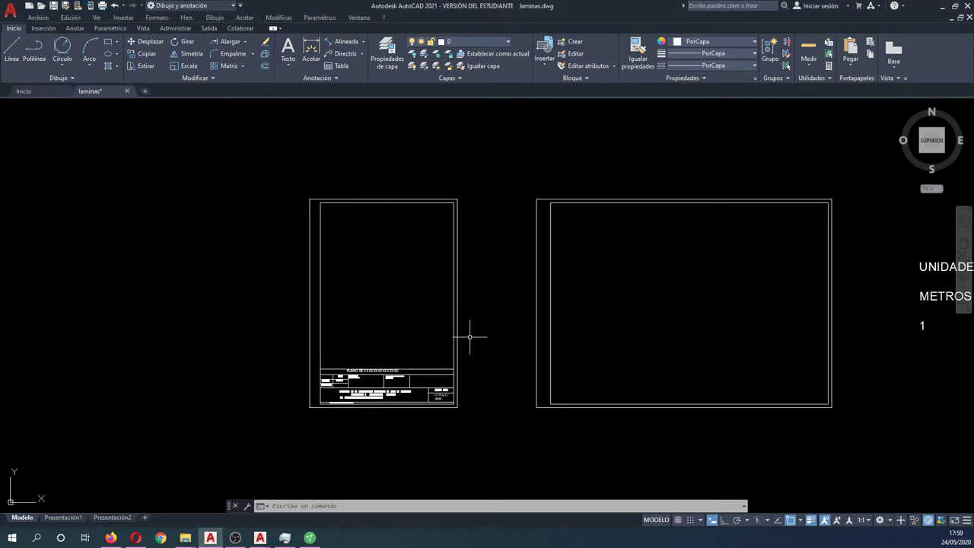
pyautogui.scroll(1, 331, 371)
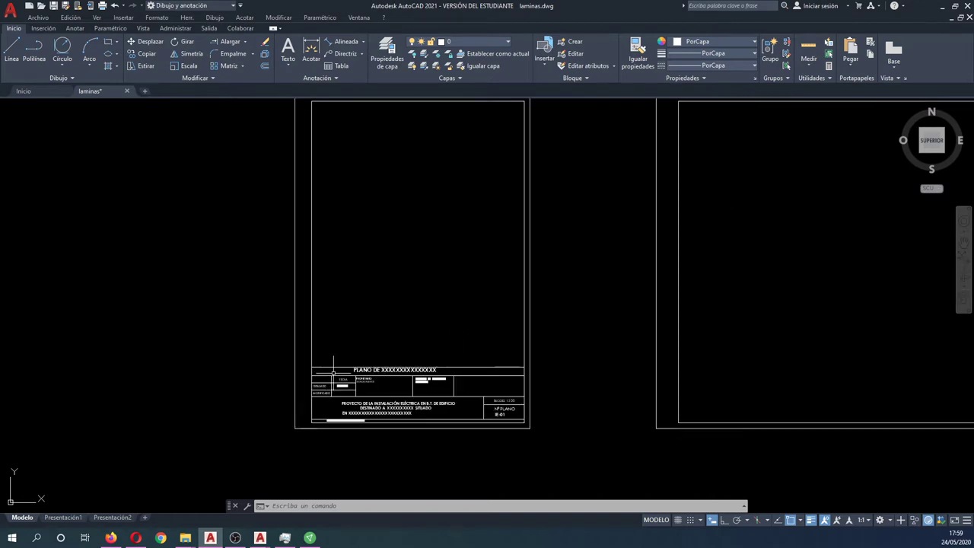
pyautogui.scroll(1, 346, 350)
pyautogui.scroll(2, 371, 314)
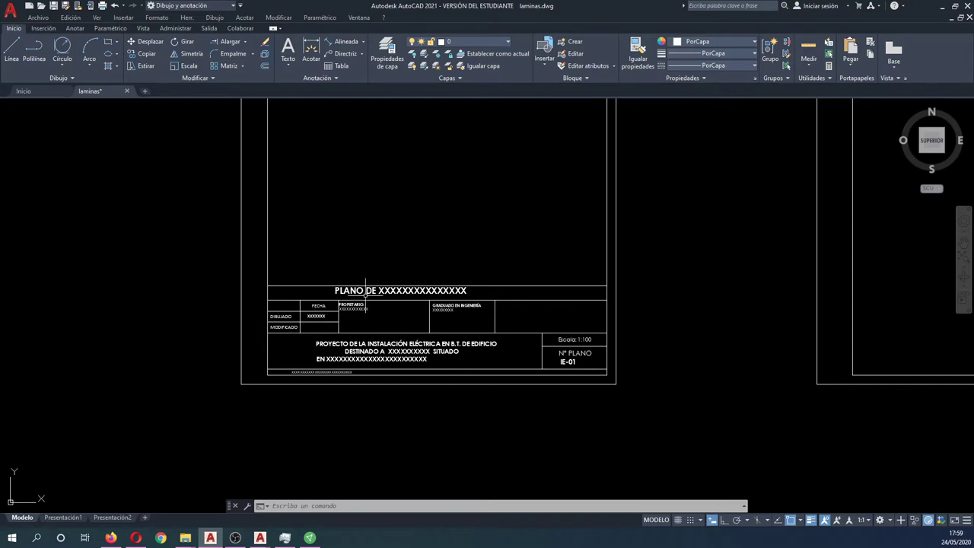
pyautogui.scroll(1, 360, 289)
pyautogui.moveTo(386, 284); pyautogui.dragTo(287, 271, button='middle')
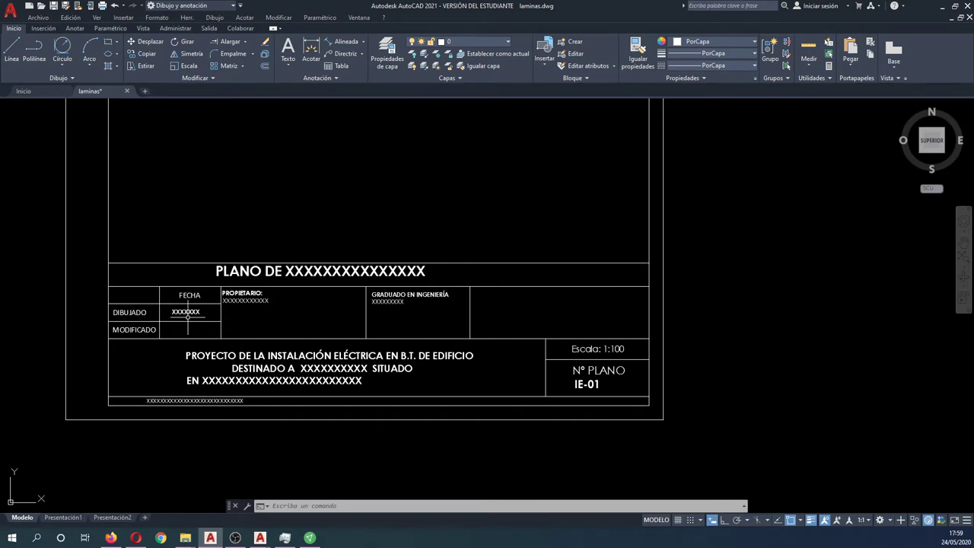
pyautogui.scroll(2, 186, 314)
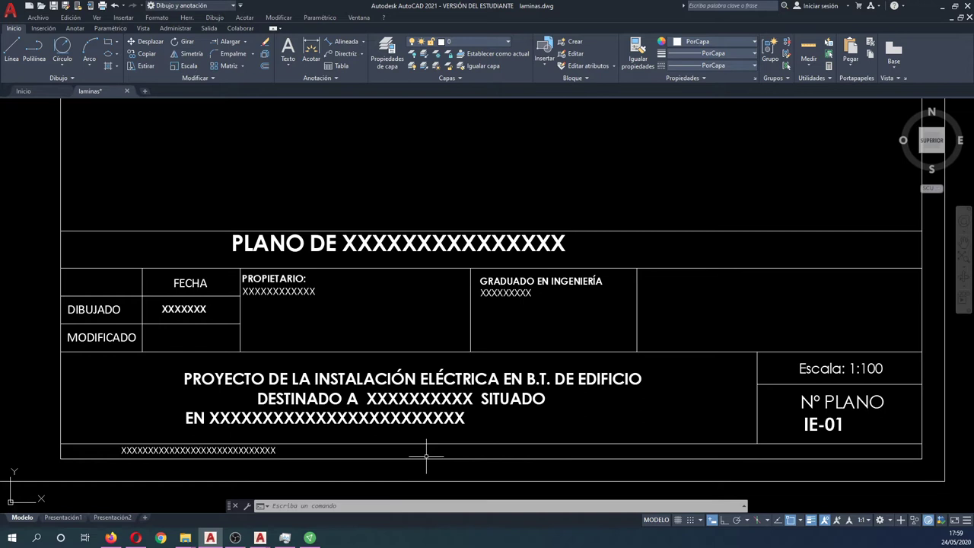
pyautogui.scroll(-3, 474, 350)
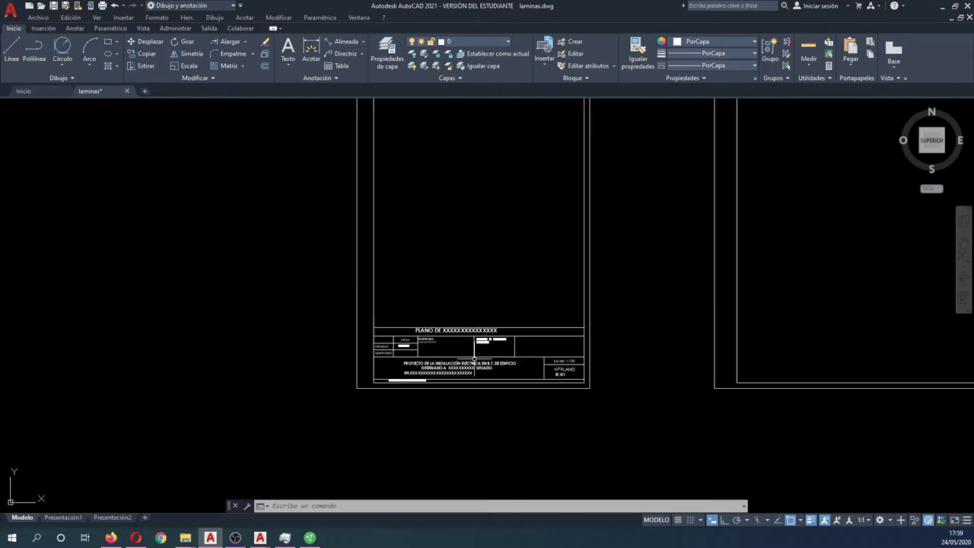
pyautogui.moveTo(477, 293)
pyautogui.mouseDown(button='middle')
pyautogui.moveTo(463, 359)
pyautogui.moveTo(416, 338)
pyautogui.mouseUp(button='middle')
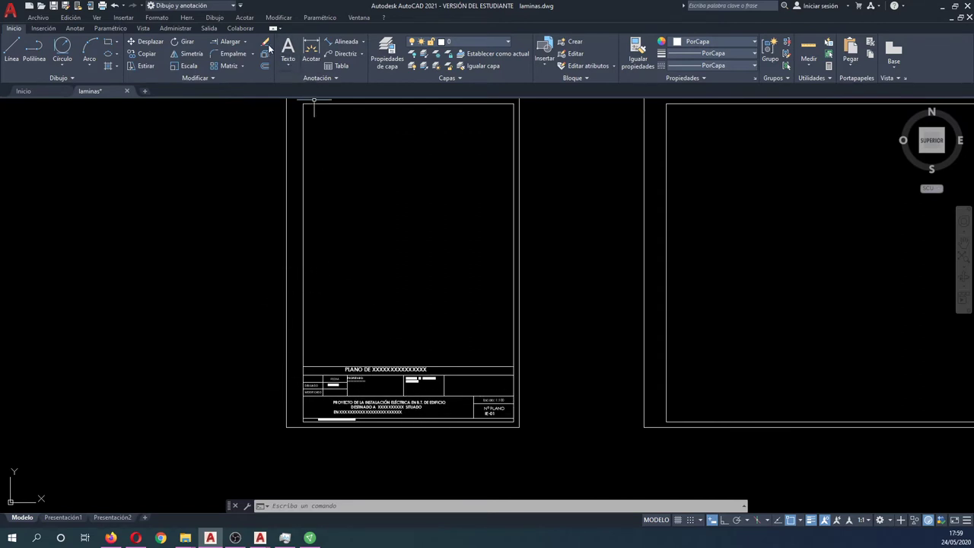
# Step: Start a linear dimension across the sheet's bottom edge, then abandon it
pyautogui.click(310, 50)
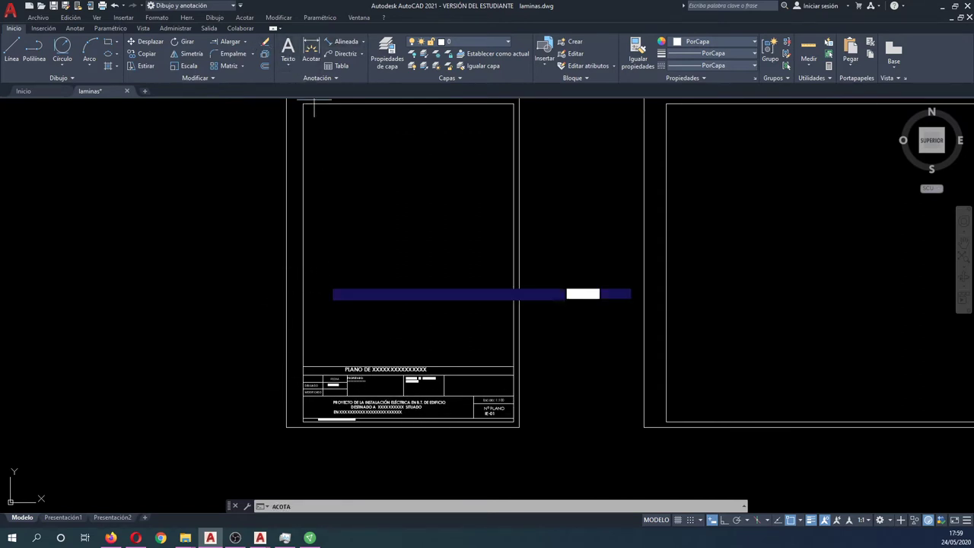
pyautogui.click(287, 426)
pyautogui.click(519, 427)
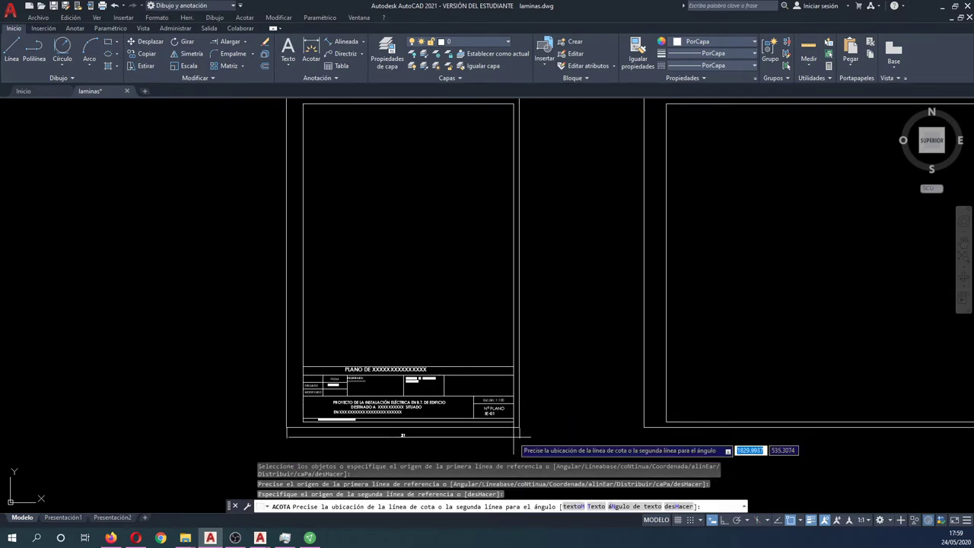
pyautogui.scroll(3, 519, 437)
pyautogui.moveTo(524, 437); pyautogui.dragTo(623, 428, button='middle')
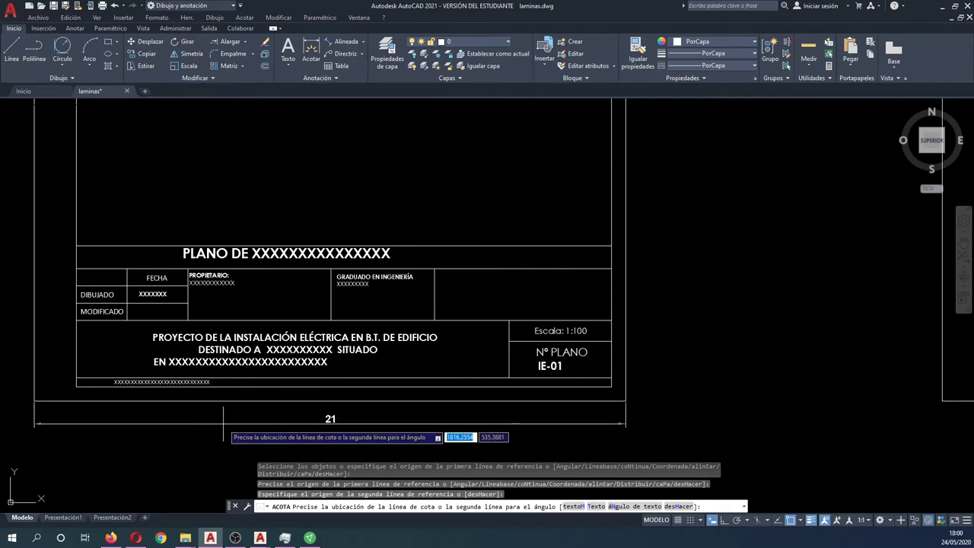
pyautogui.press('Escape')
# Step: Dimension the title block's width, placing a 19 dimension below it
pyautogui.press('Return')
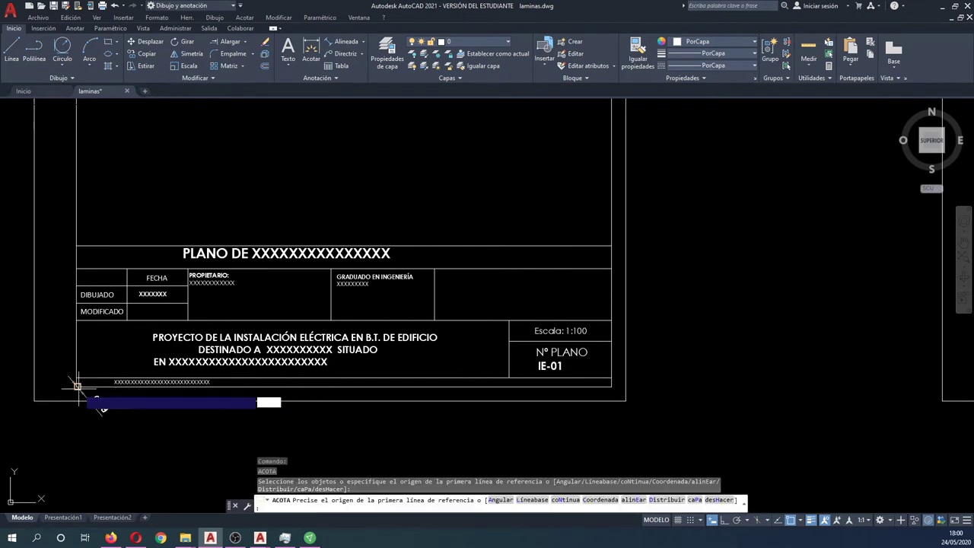
pyautogui.click(77, 386)
pyautogui.click(610, 388)
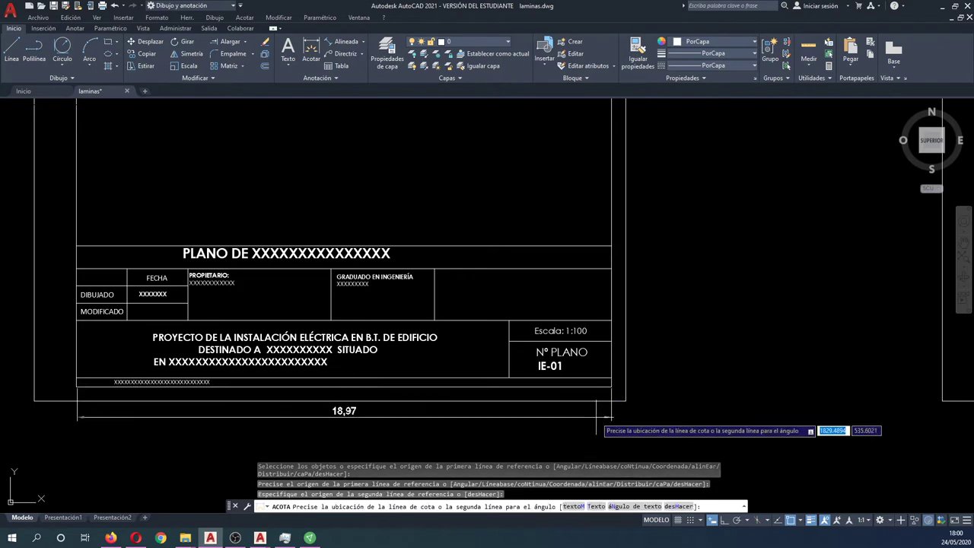
pyautogui.press('Escape')
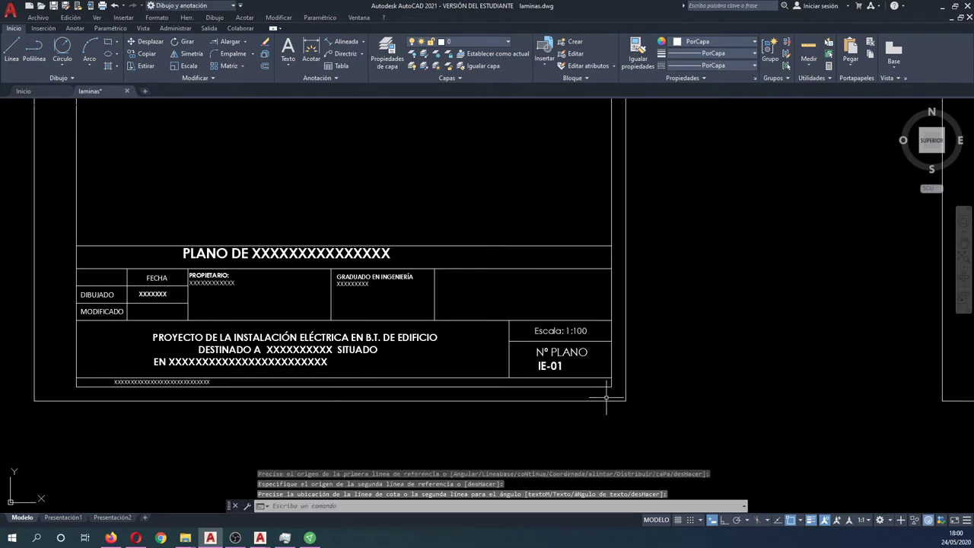
pyautogui.press('Return')
pyautogui.click(609, 387)
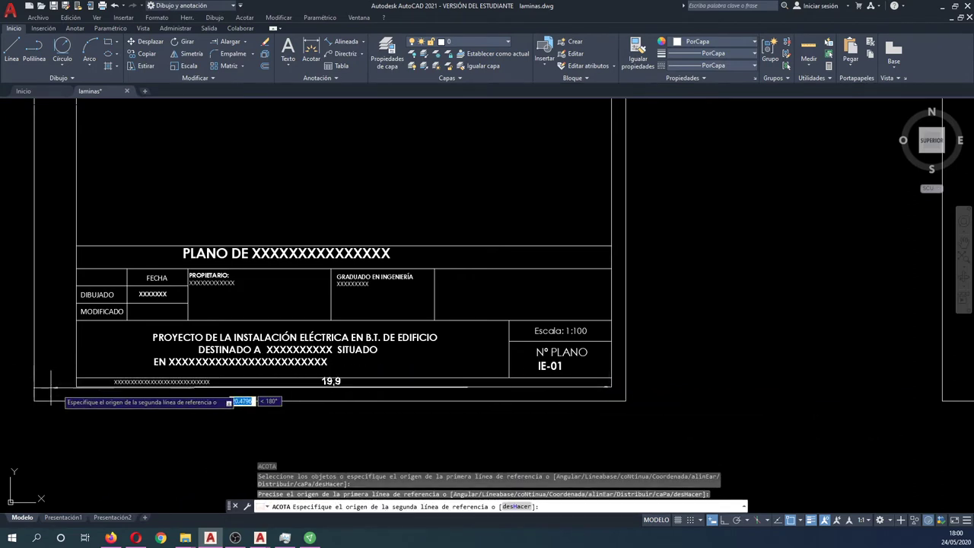
pyautogui.click(77, 387)
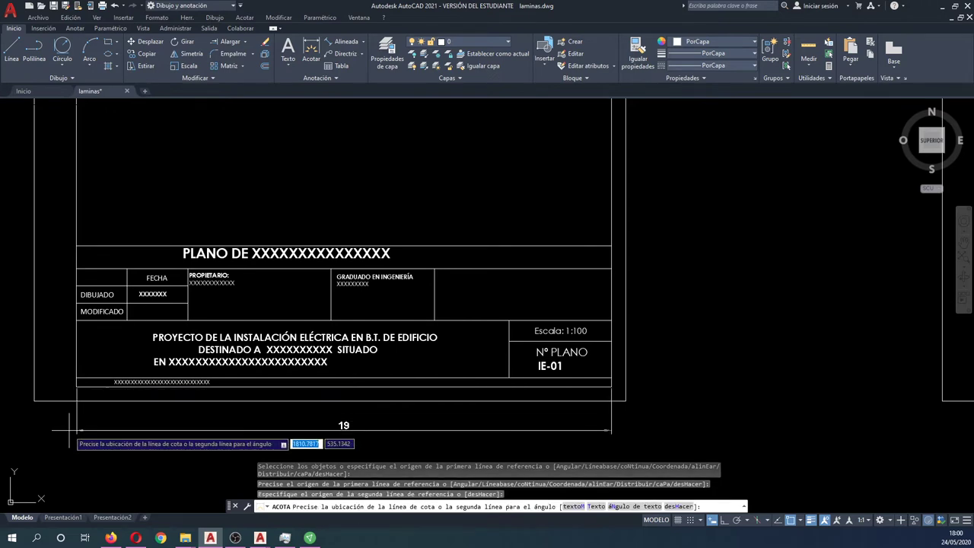
pyautogui.click(74, 430)
pyautogui.press('Escape')
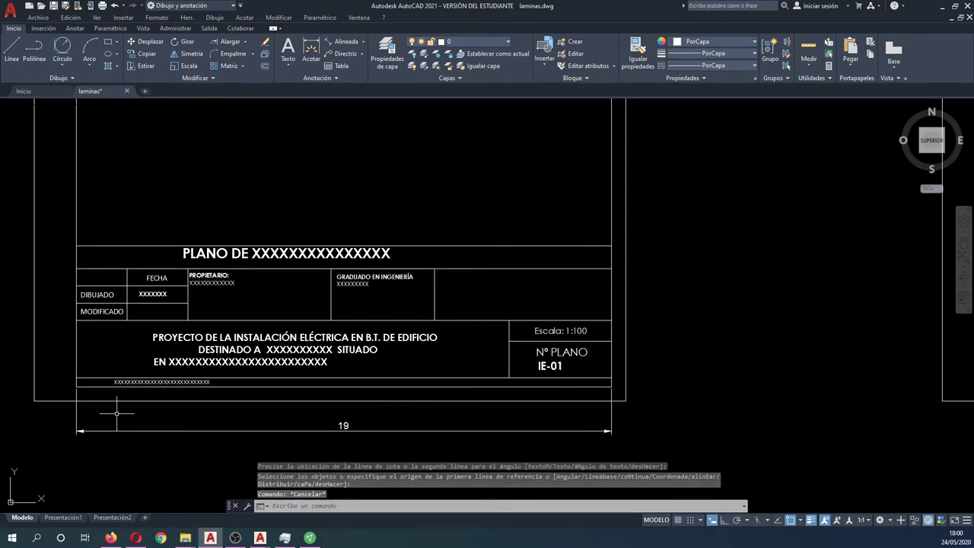
# Step: Copy the title block into the landscape sheet's lower-right corner
pyautogui.write('co')
pyautogui.press('Return')
pyautogui.click(69, 221)
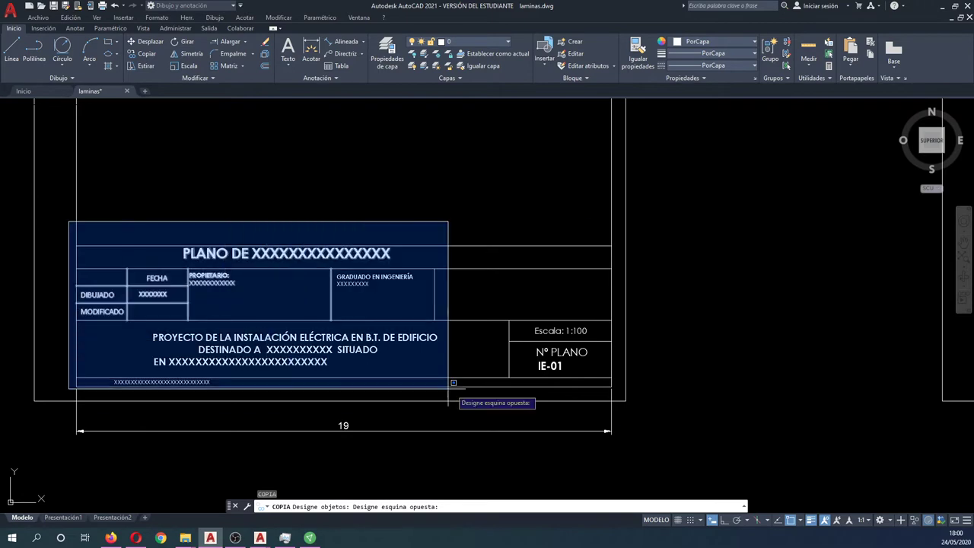
pyautogui.click(626, 401)
pyautogui.press('Return')
pyautogui.click(625, 401)
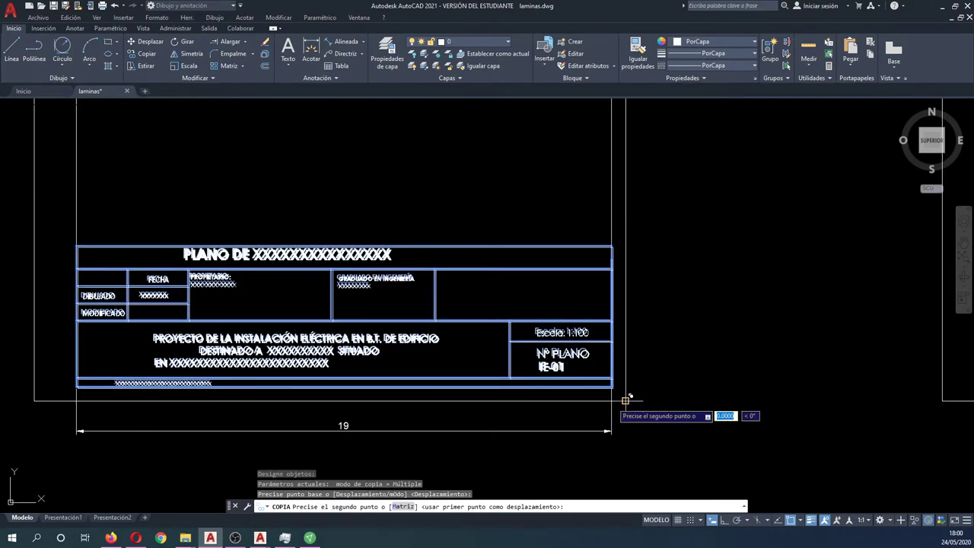
pyautogui.scroll(-6, 602, 400)
pyautogui.scroll(8, 818, 397)
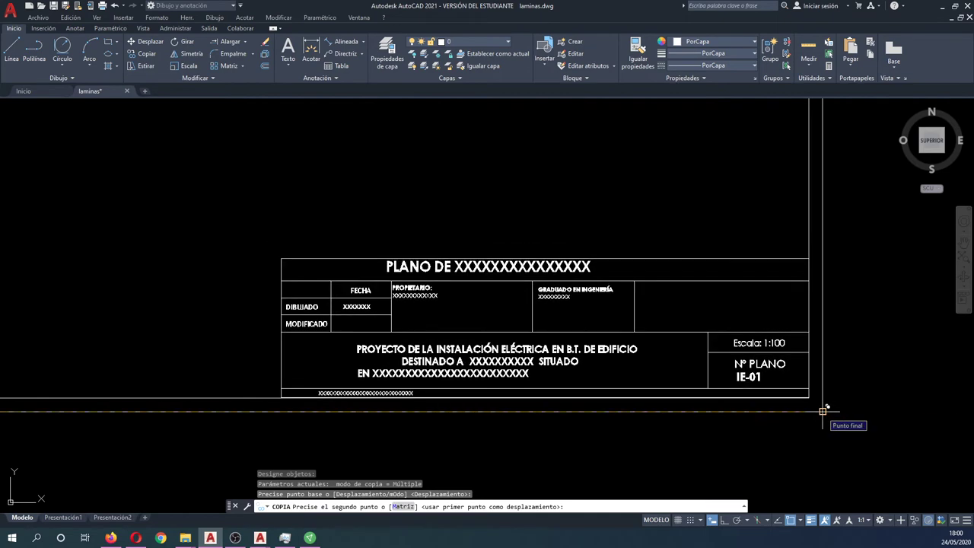
pyautogui.click(823, 411)
pyautogui.press('Escape')
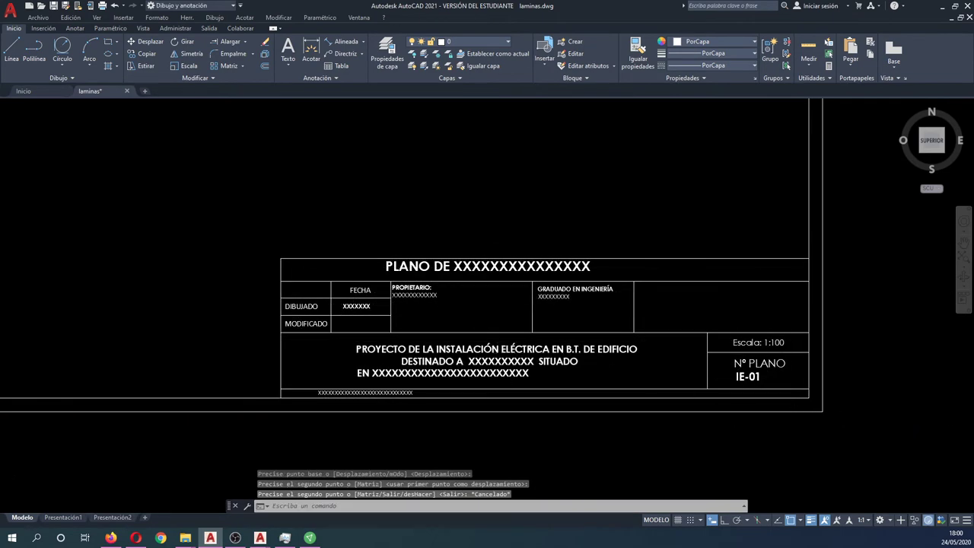
# Step: Delete the 19 width dimension below the sheet
pyautogui.scroll(-5, 483, 354)
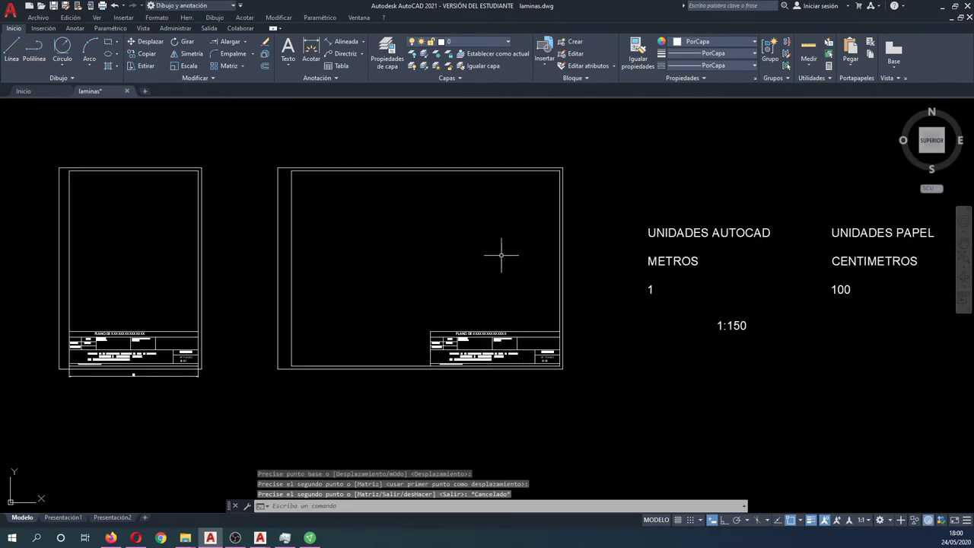
pyautogui.scroll(-2, 456, 326)
pyautogui.scroll(5, 297, 344)
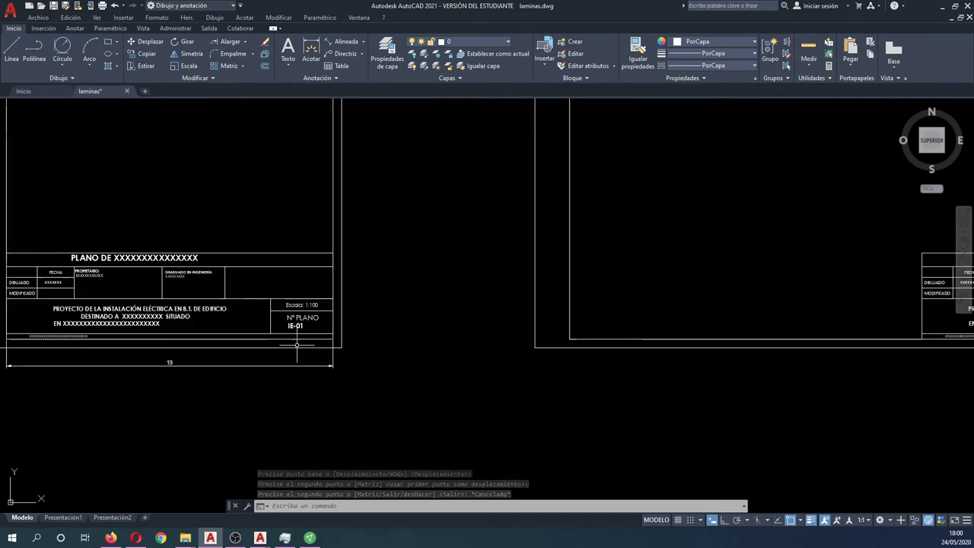
pyautogui.click(282, 365)
pyautogui.click(266, 369)
pyautogui.press('Delete')
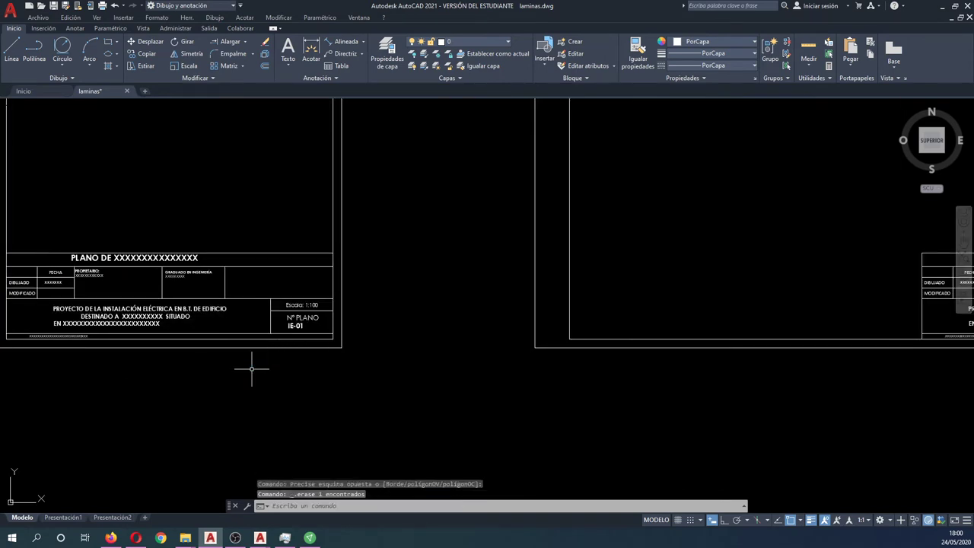
pyautogui.scroll(-3, 300, 359)
# Step: Move the portrait sheet over the red and blue circle emblem
pyautogui.scroll(-3, 434, 321)
pyautogui.moveTo(435, 322); pyautogui.dragTo(379, 389, button='middle')
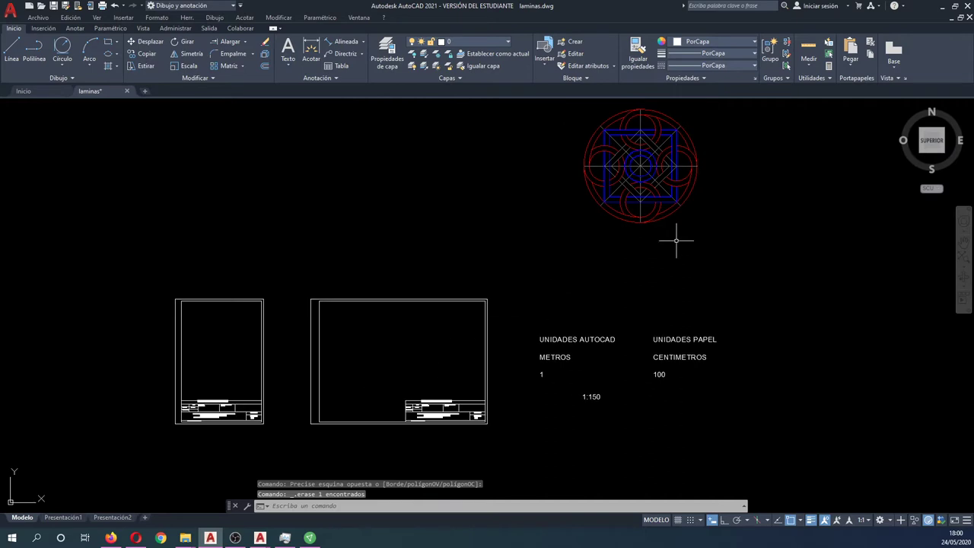
pyautogui.moveTo(583, 189)
pyautogui.mouseDown(button='middle')
pyautogui.moveTo(609, 209)
pyautogui.moveTo(598, 243)
pyautogui.mouseUp(button='middle')
pyautogui.write('d')
pyautogui.press('Return')
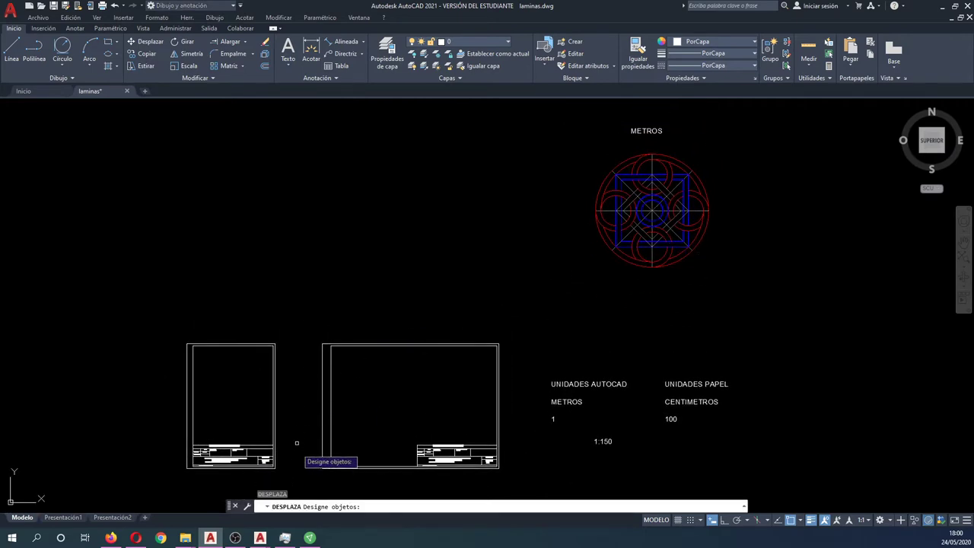
pyautogui.click(301, 466)
pyautogui.click(166, 311)
pyautogui.press('Return')
pyautogui.click(165, 423)
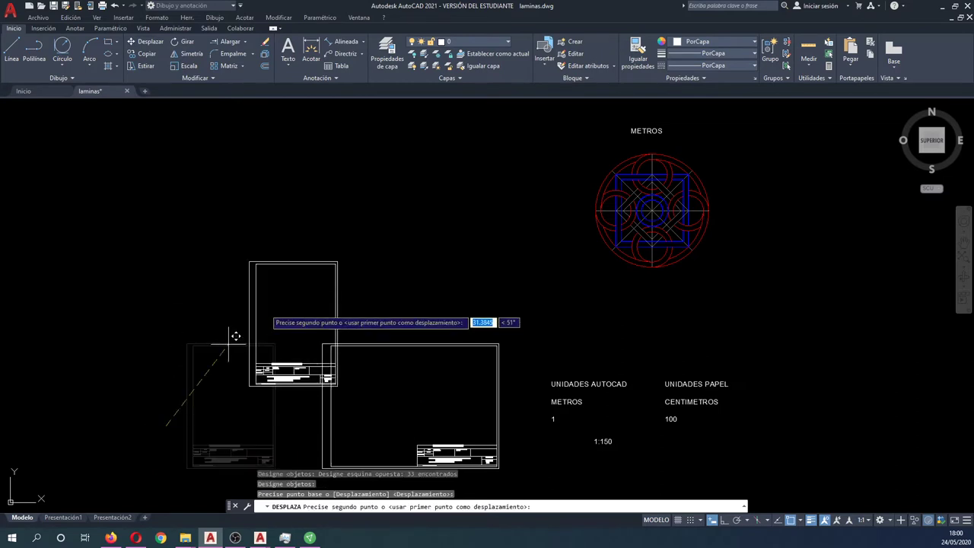
pyautogui.click(560, 256)
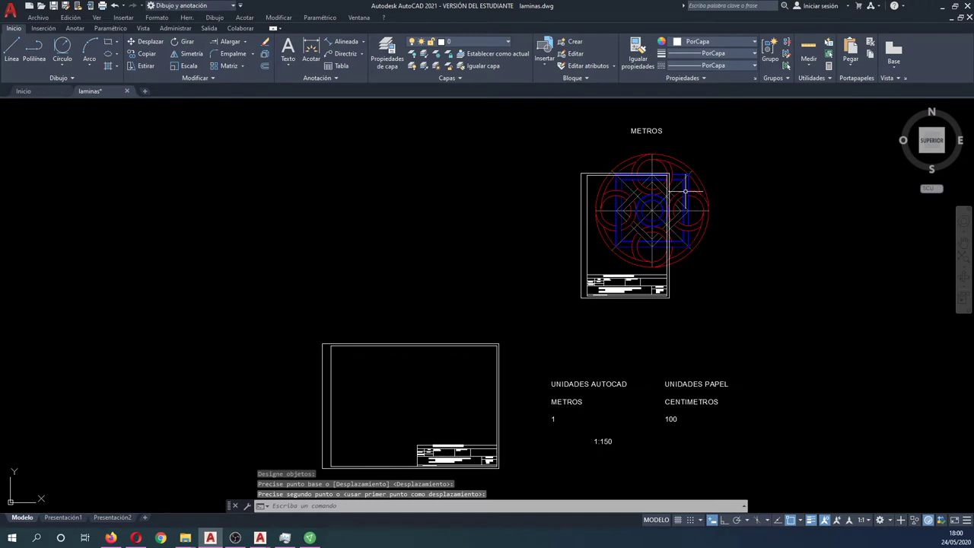
# Step: Scale the 33 title-sheet objects by 1.5 from the sheet corner
pyautogui.write('Ees')
pyautogui.press('Return')
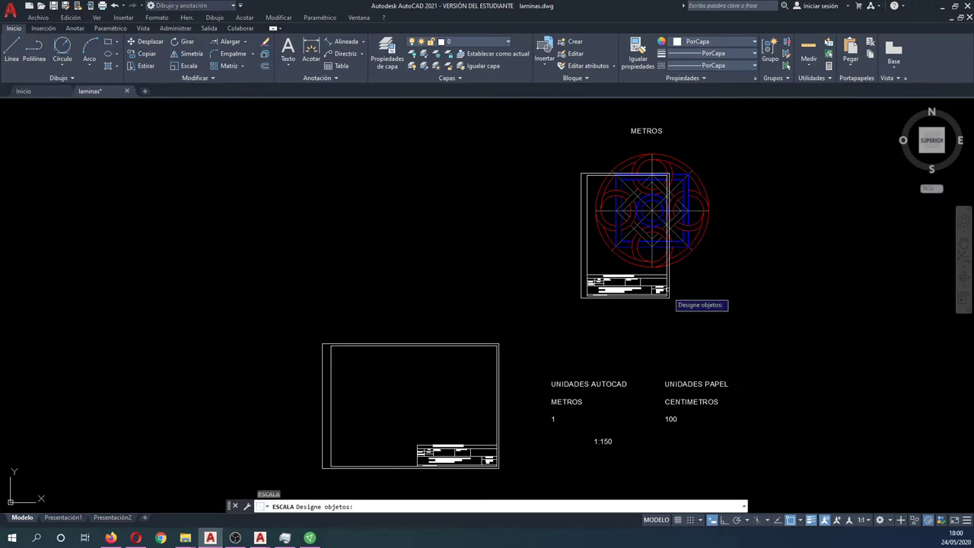
pyautogui.click(678, 302)
pyautogui.click(578, 273)
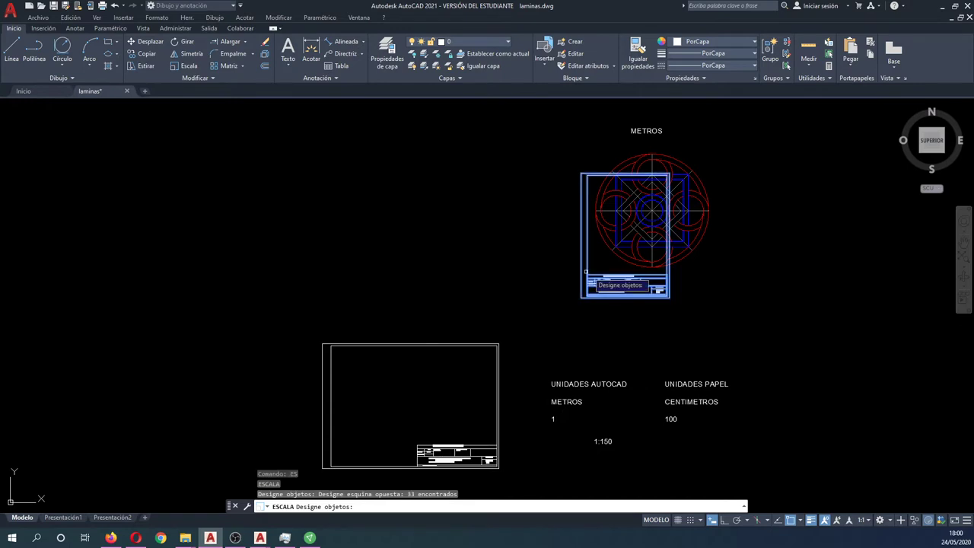
pyautogui.press('Return')
pyautogui.click(587, 274)
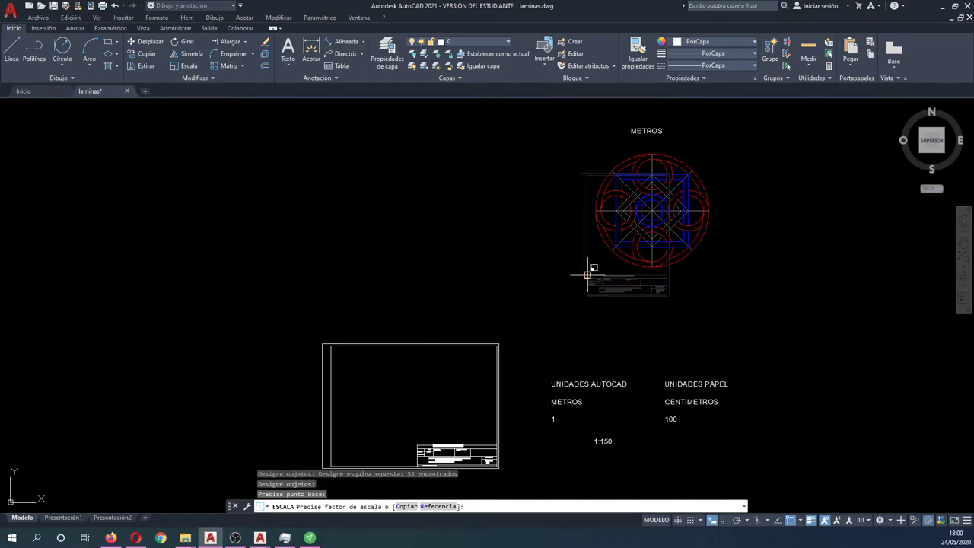
pyautogui.write('1.5')
pyautogui.press('Return')
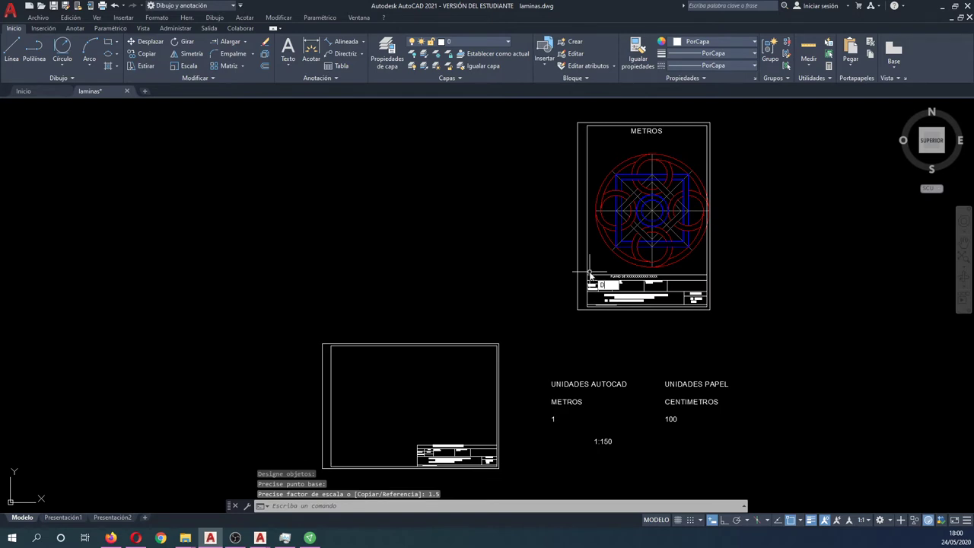
# Step: Move all objects slightly so the circle figure sits inside the frame
pyautogui.press('Return')
pyautogui.scroll(4, 723, 218)
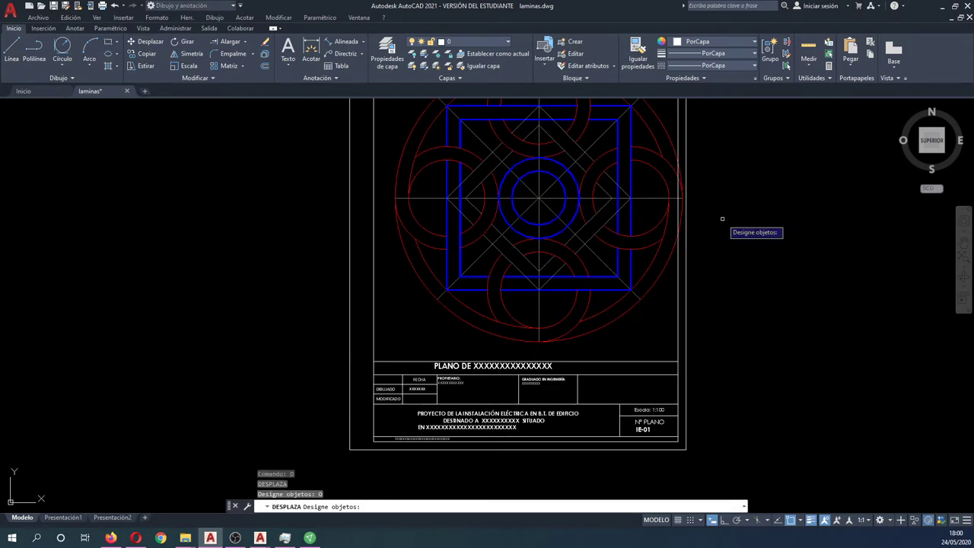
pyautogui.click(728, 228)
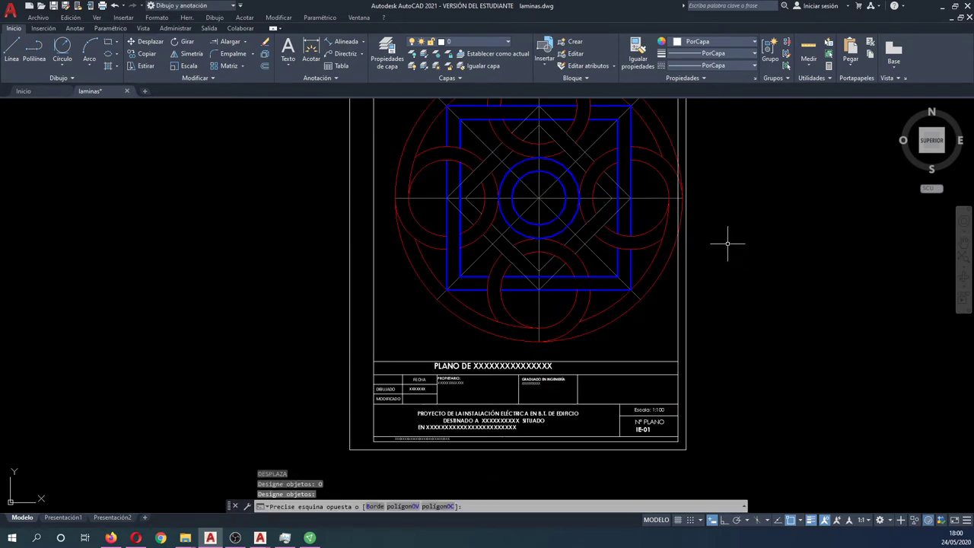
pyautogui.write('D')
pyautogui.click(728, 256)
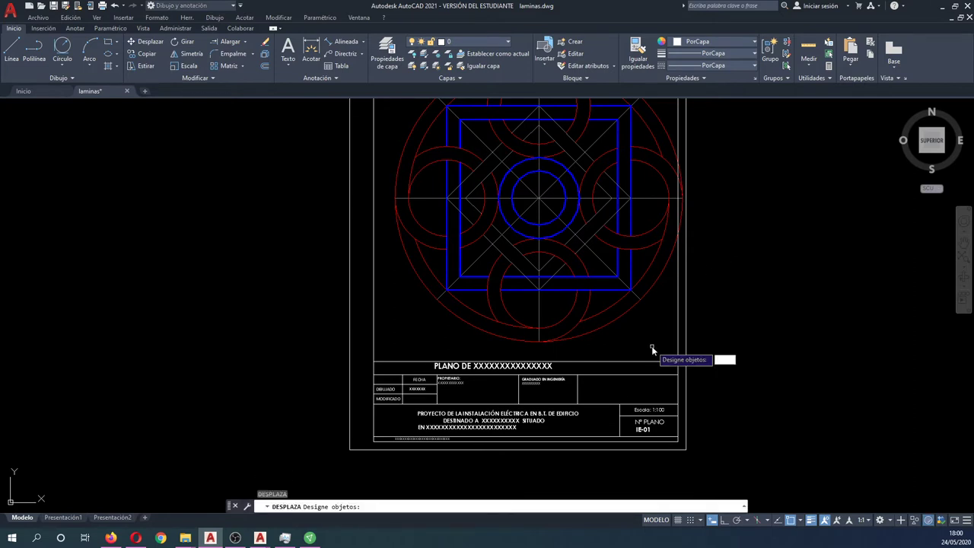
pyautogui.write('t')
pyautogui.press('Return')
pyautogui.press('Return')
pyautogui.click(726, 335)
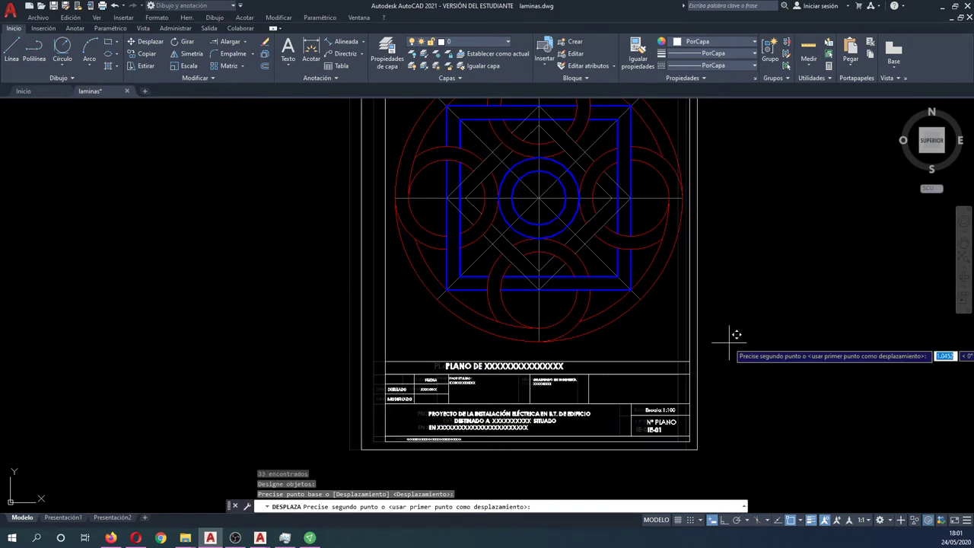
pyautogui.click(737, 335)
pyautogui.moveTo(535, 278)
pyautogui.mouseDown(button='middle')
pyautogui.moveTo(528, 339)
pyautogui.moveTo(527, 295)
pyautogui.mouseUp(button='middle')
pyautogui.scroll(-3, 563, 223)
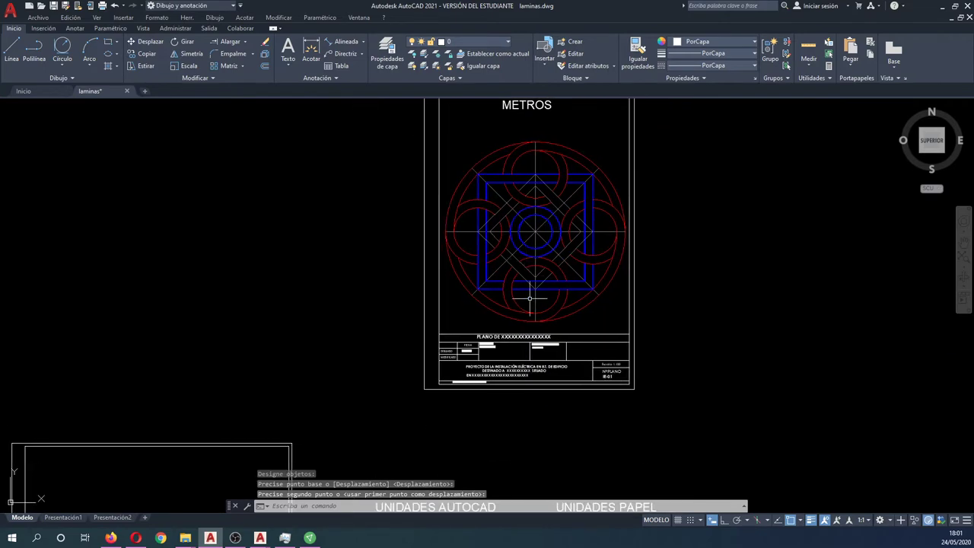
# Step: Inspect the enlarged sheet and unit notes, then bring up the application menu
pyautogui.moveTo(525, 381); pyautogui.dragTo(515, 315, button='middle')
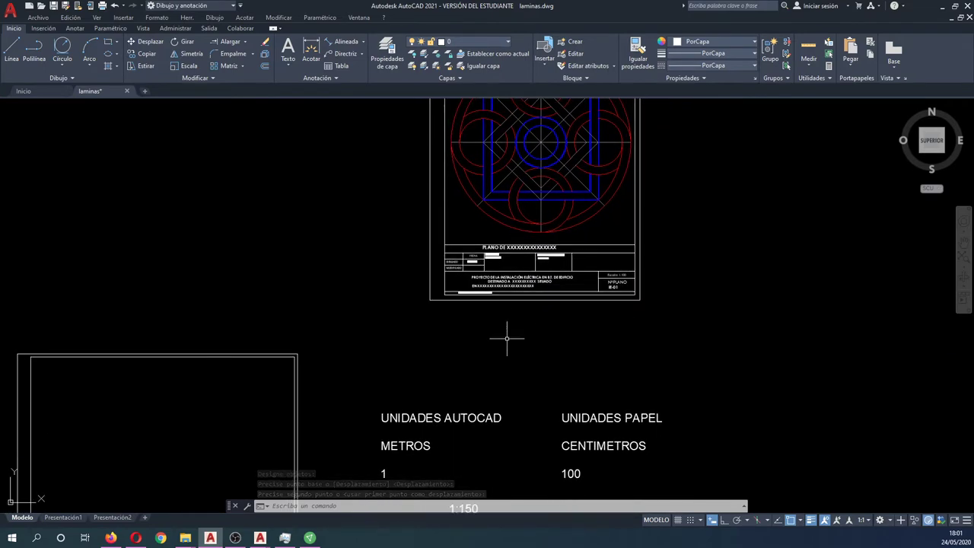
pyautogui.moveTo(481, 414); pyautogui.dragTo(492, 325, button='middle')
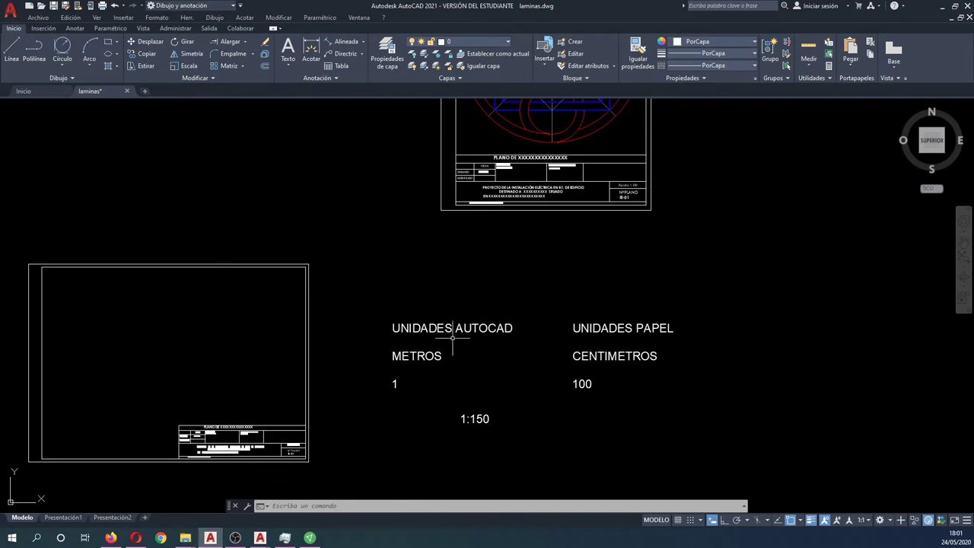
pyautogui.moveTo(522, 202)
pyautogui.mouseDown(button='middle')
pyautogui.moveTo(535, 305)
pyautogui.moveTo(542, 196)
pyautogui.mouseUp(button='middle')
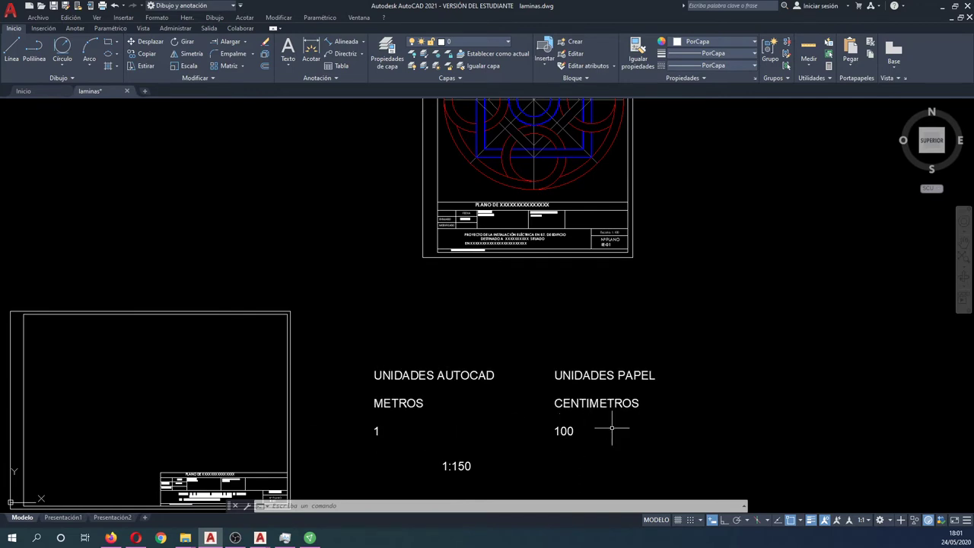
pyautogui.scroll(-4, 617, 426)
pyautogui.scroll(2, 590, 358)
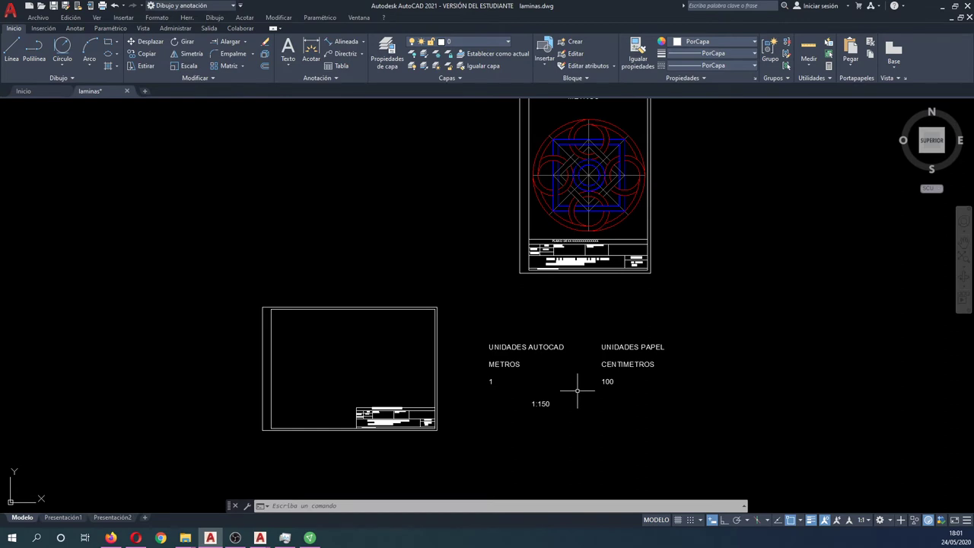
pyautogui.scroll(3, 567, 395)
pyautogui.scroll(2, 541, 401)
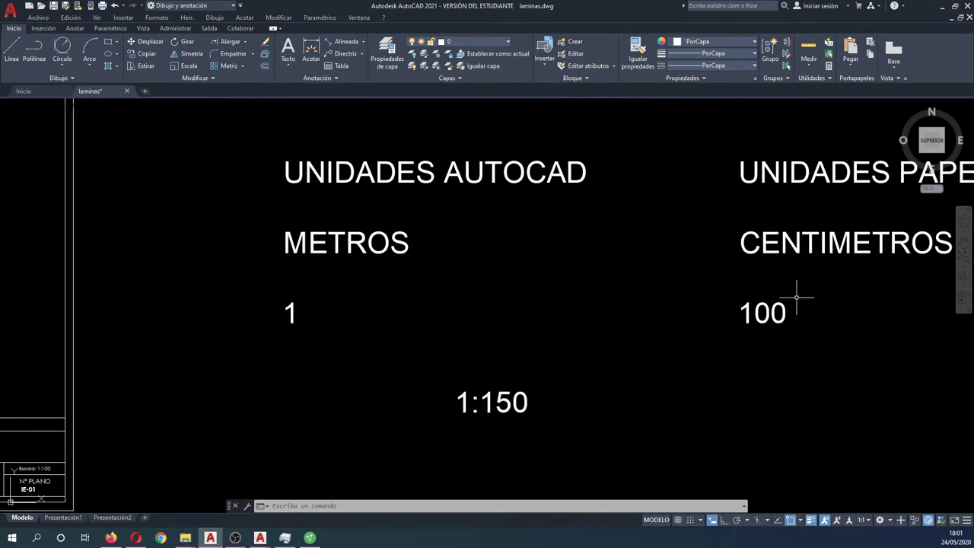
pyautogui.scroll(-5, 521, 404)
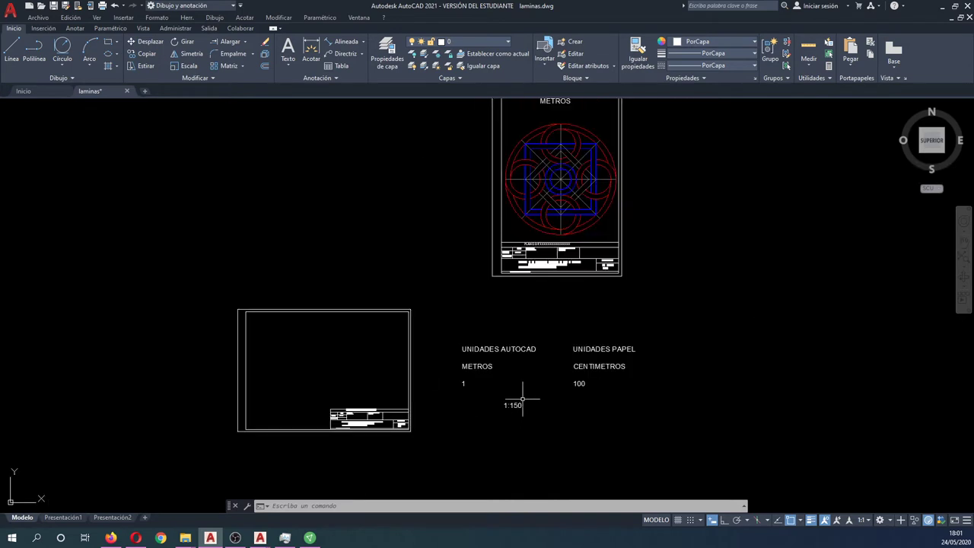
pyautogui.moveTo(540, 327); pyautogui.dragTo(545, 351, button='middle')
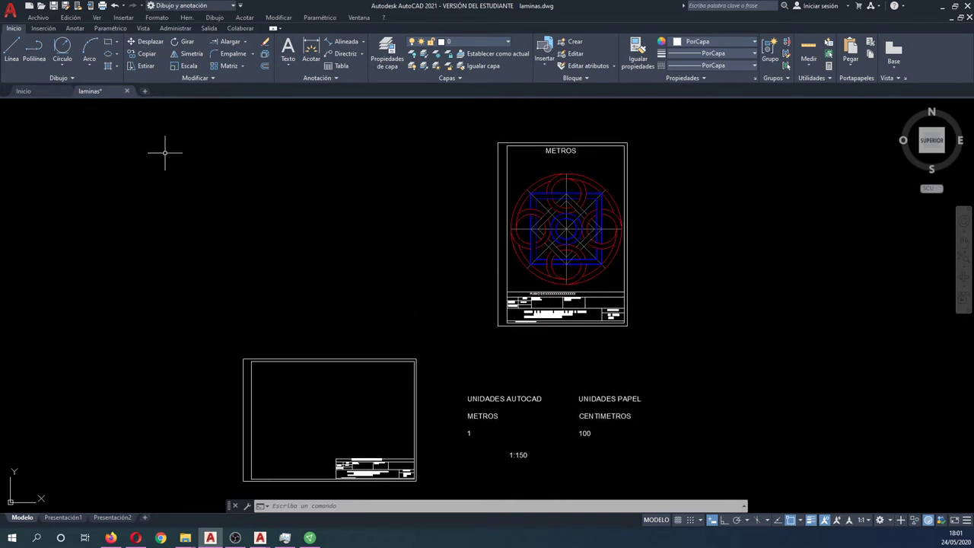
pyautogui.click(12, 13)
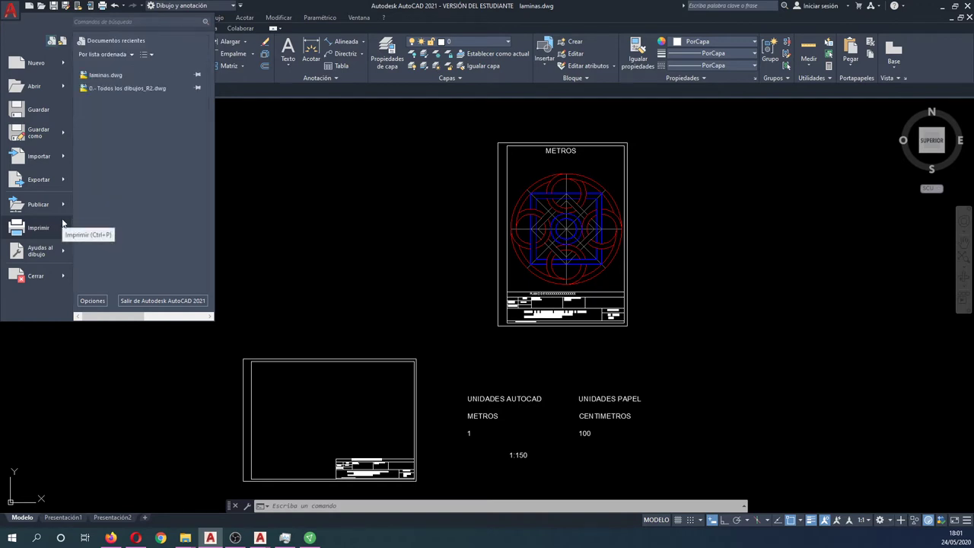
# Step: Open the plot settings and choose Adobe PDF as the printer
pyautogui.click(29, 229)
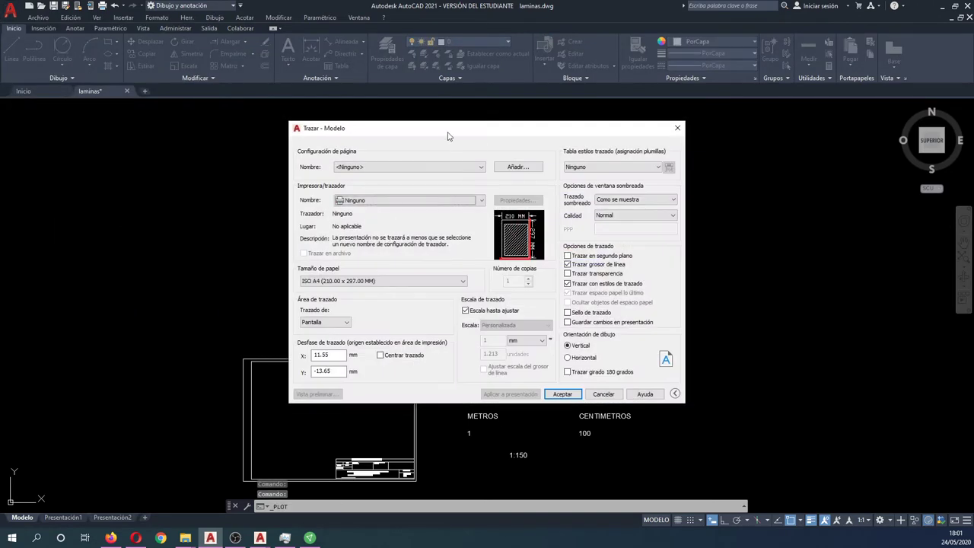
pyautogui.click(674, 394)
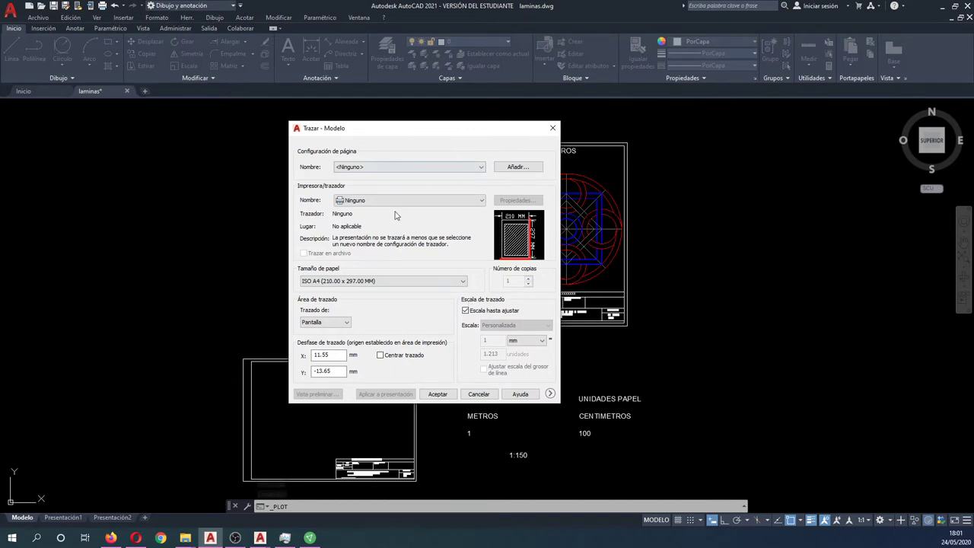
pyautogui.click(550, 394)
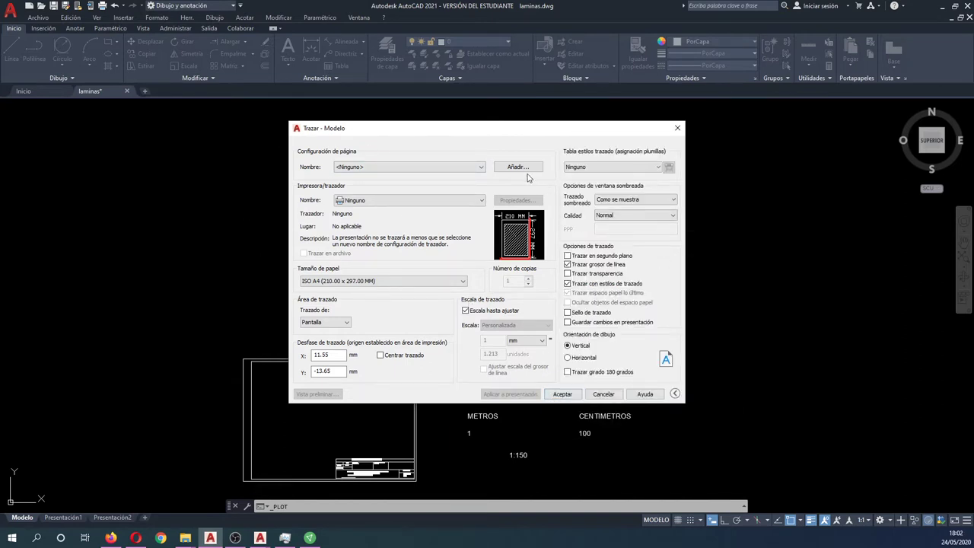
pyautogui.moveTo(501, 134); pyautogui.dragTo(425, 113)
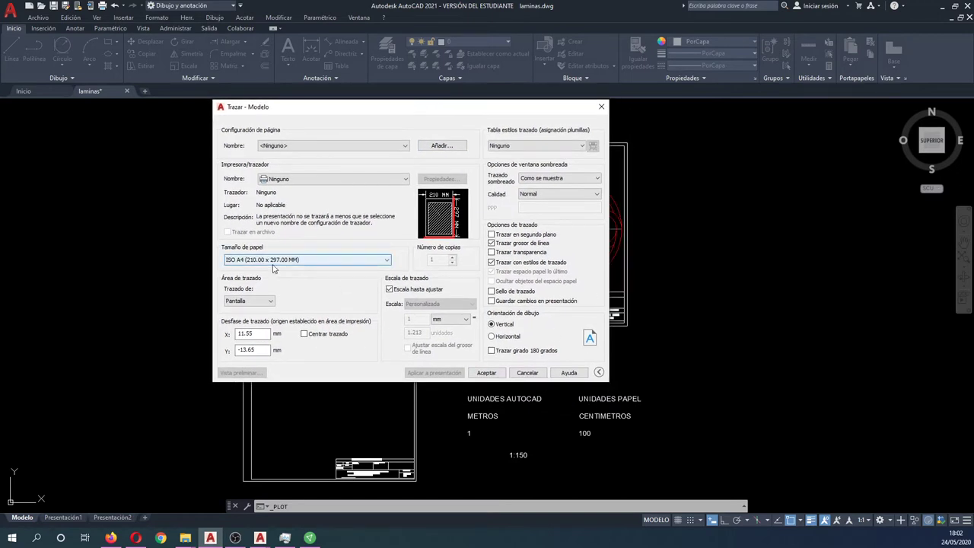
pyautogui.click(331, 181)
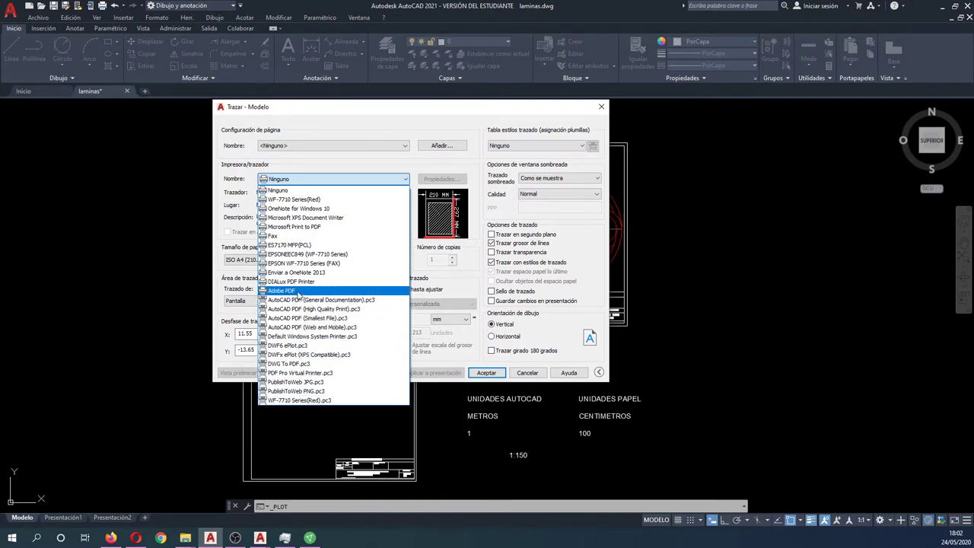
pyautogui.click(298, 294)
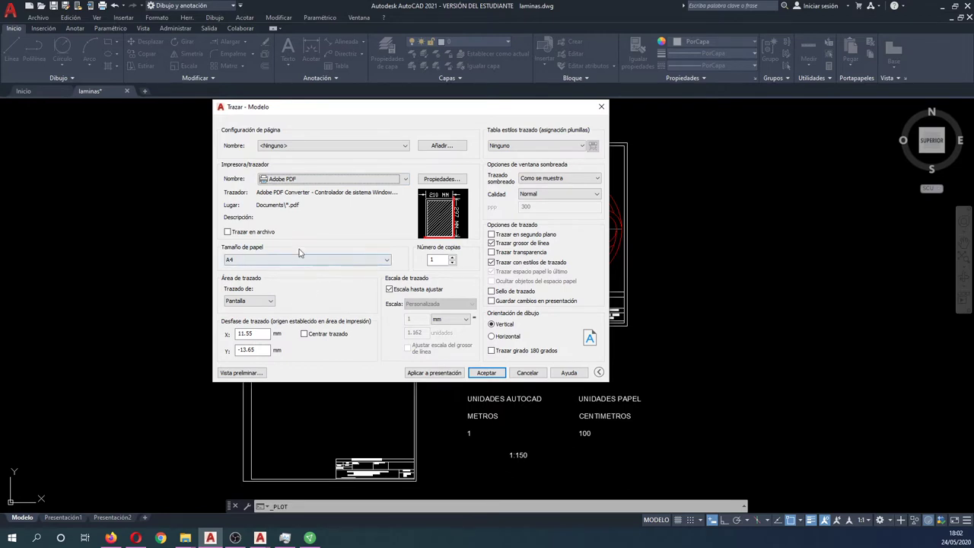
# Step: Keep A4 paper, set the plot area to Ventana, and pick the first window corner
pyautogui.click(315, 261)
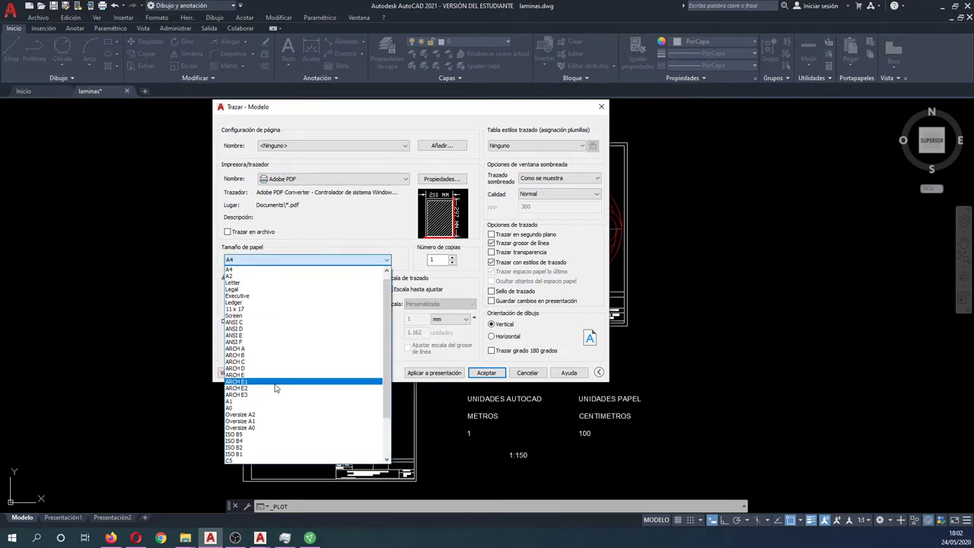
pyautogui.scroll(-1, 272, 426)
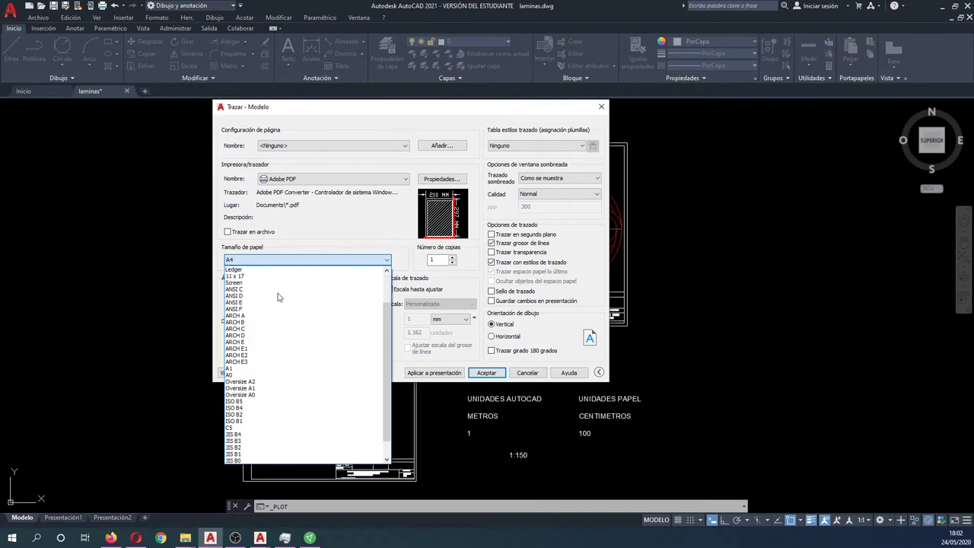
pyautogui.click(335, 243)
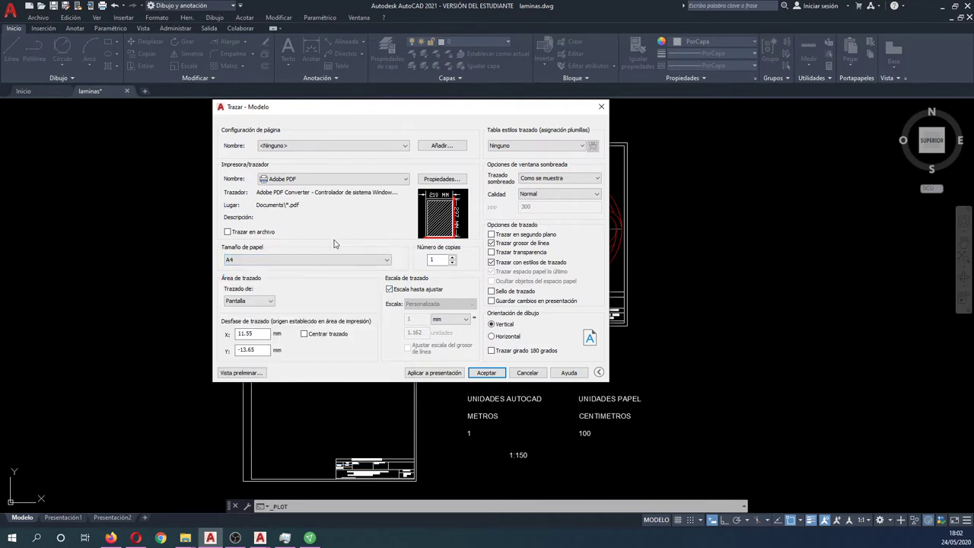
pyautogui.click(270, 303)
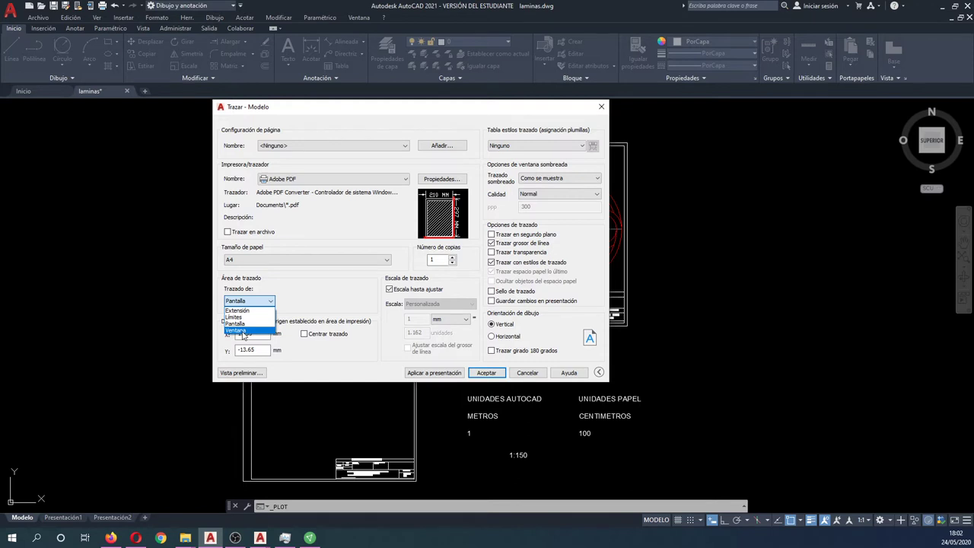
pyautogui.click(242, 331)
pyautogui.click(498, 139)
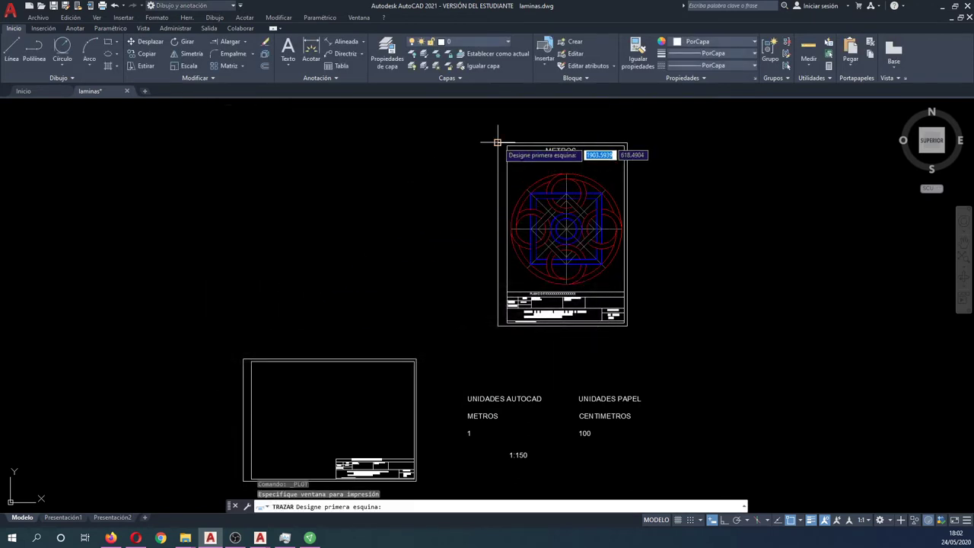
# Step: Finish the plot window, turn on Centrar trazado, and preview the A4 page
pyautogui.click(627, 325)
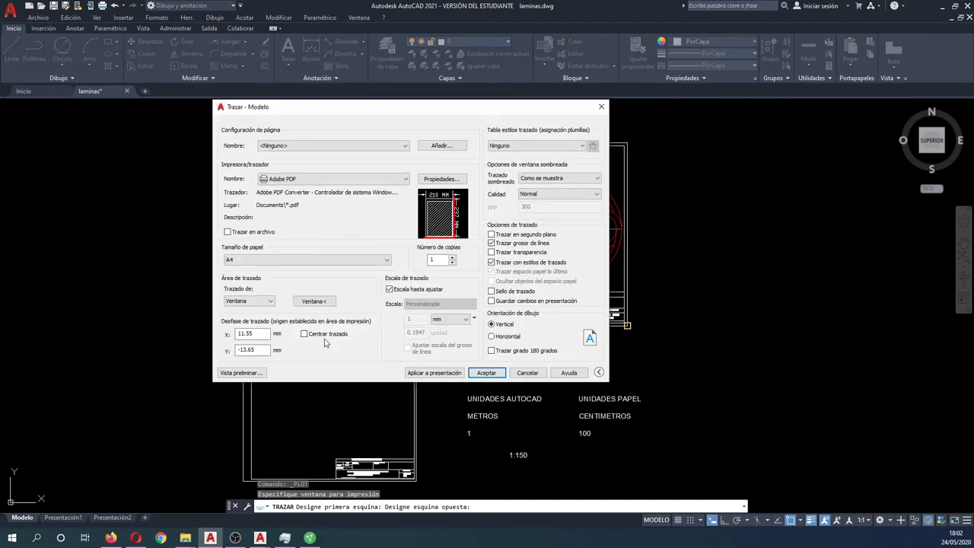
pyautogui.click(313, 340)
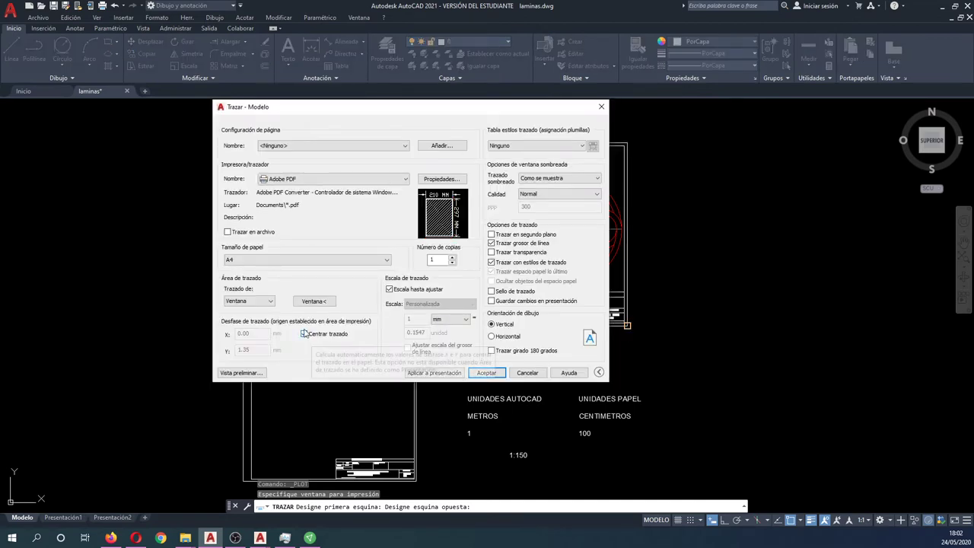
pyautogui.click(241, 372)
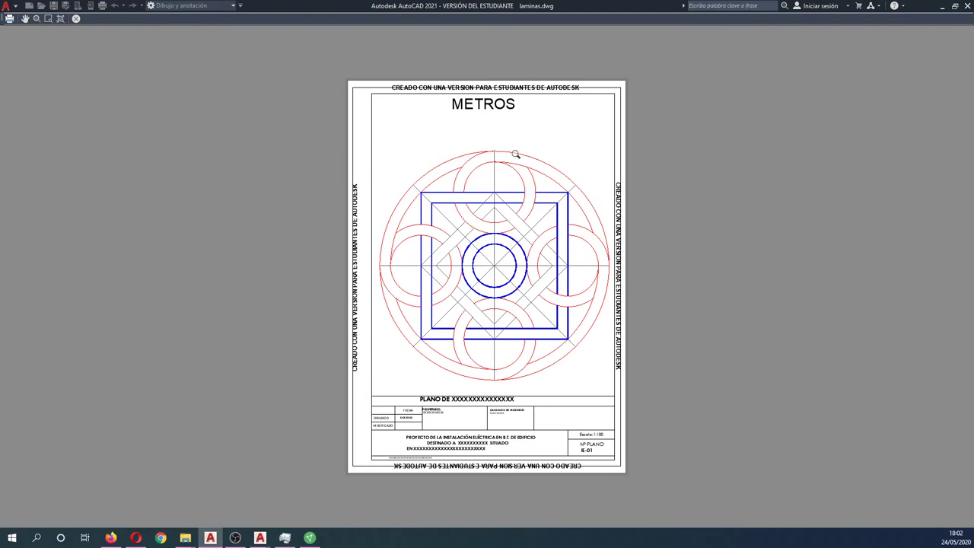
# Step: Close the plot preview to return to the Trazar - Modelo dialog
pyautogui.press('Escape')
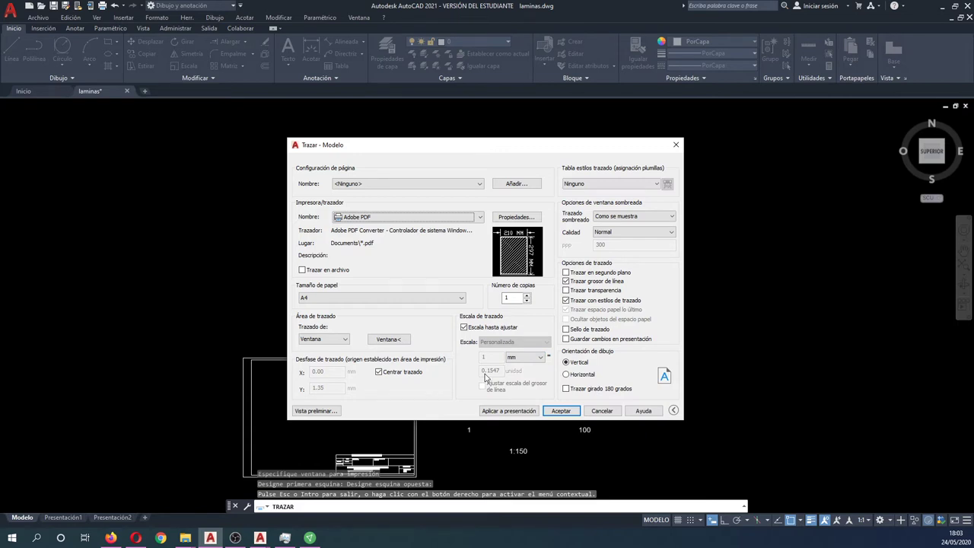
# Step: Turn off fit to paper, set a custom 1 mm = 0.15 unit scale, and preview it
pyautogui.click(525, 357)
pyautogui.click(464, 327)
pyautogui.write('0.15')
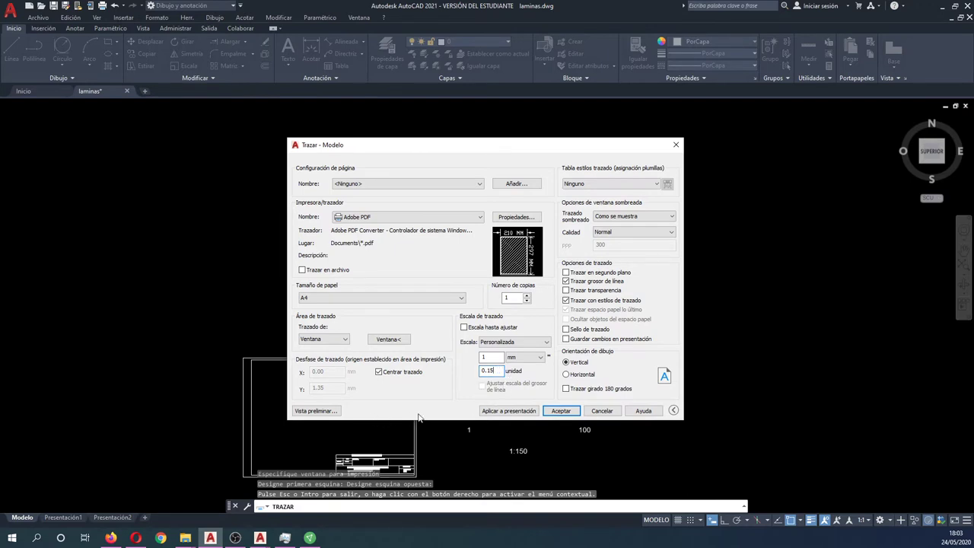
pyautogui.click(318, 412)
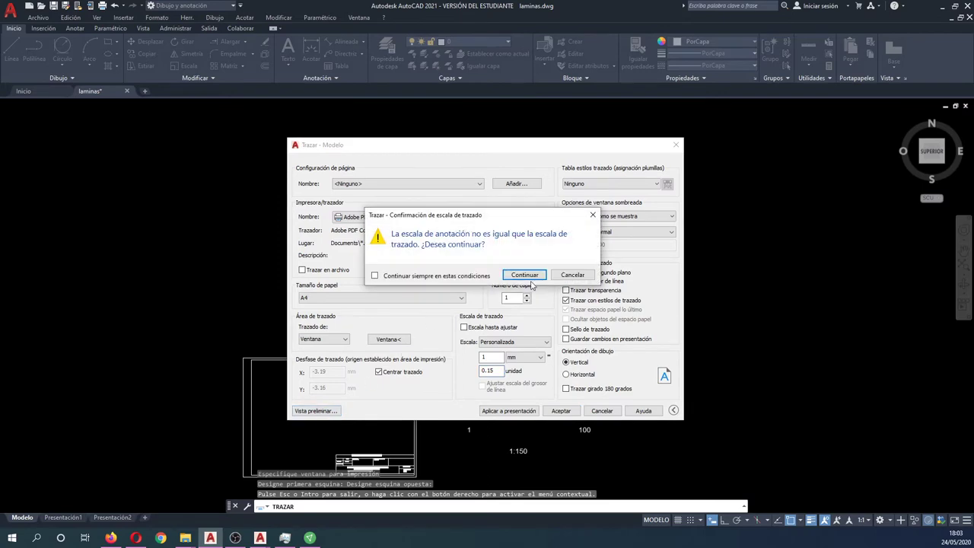
pyautogui.click(531, 278)
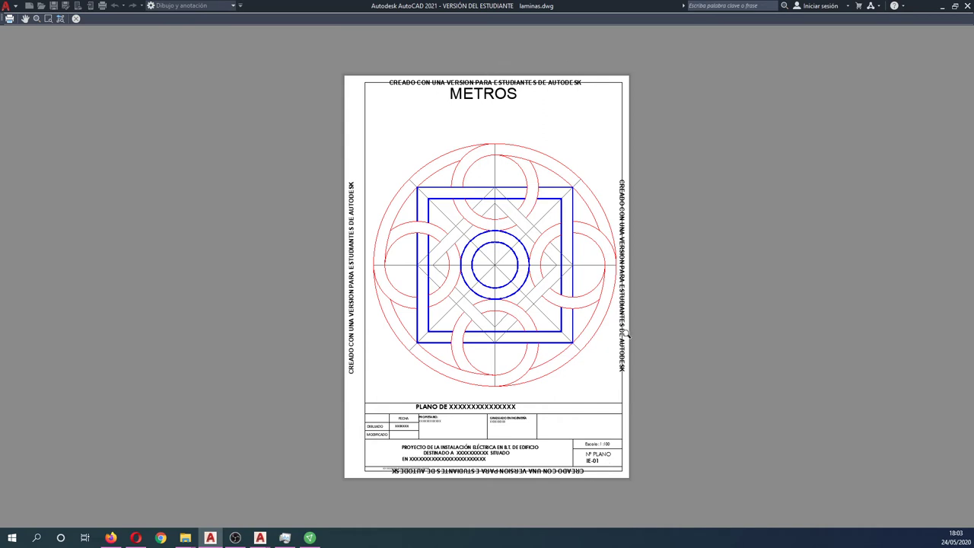
pyautogui.press('Escape')
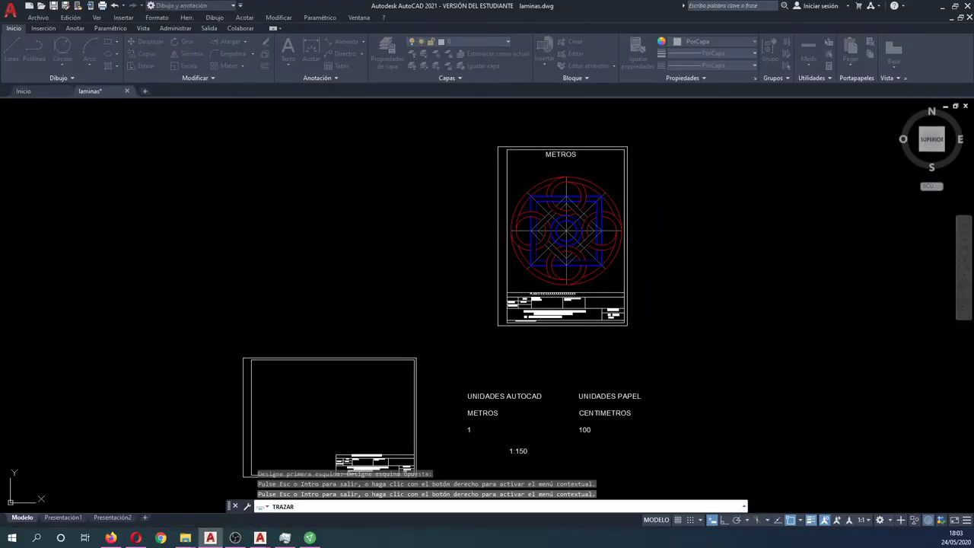
# Step: Change the title block's scale note from Escala: 1:100 to 1:150
pyautogui.scroll(4, 520, 446)
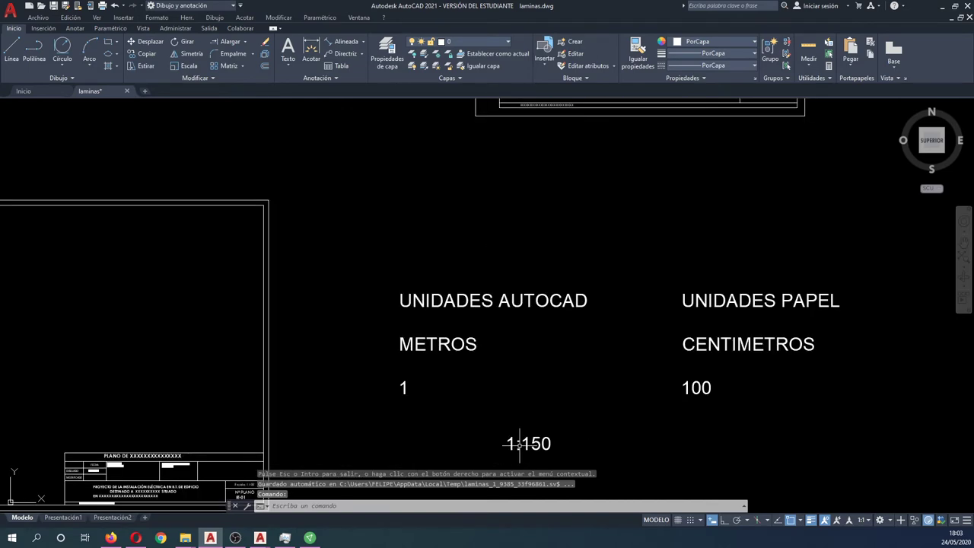
pyautogui.scroll(-2, 583, 281)
pyautogui.scroll(-1, 538, 332)
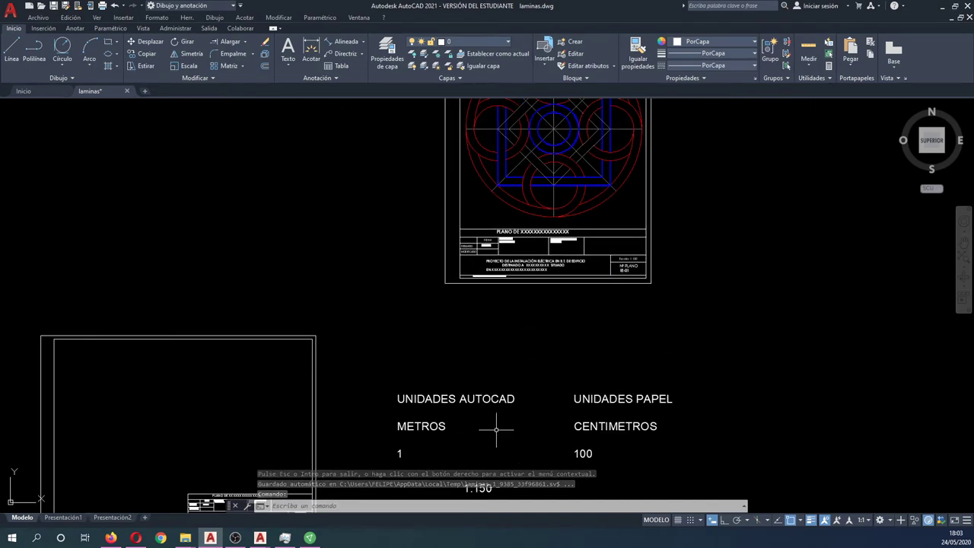
pyautogui.scroll(4, 641, 277)
pyautogui.scroll(2, 567, 221)
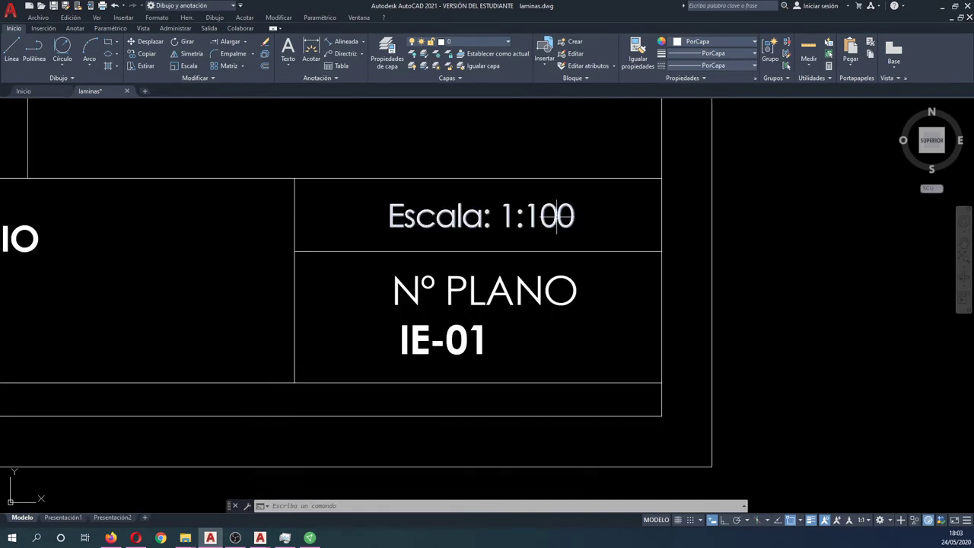
pyautogui.doubleClick(547, 219)
pyautogui.moveTo(555, 219); pyautogui.dragTo(574, 219)
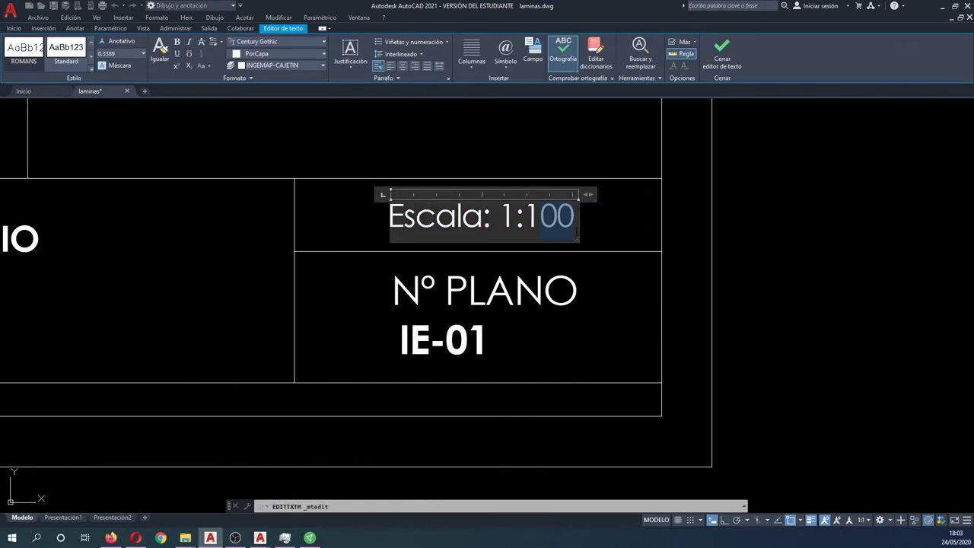
pyautogui.write('50')
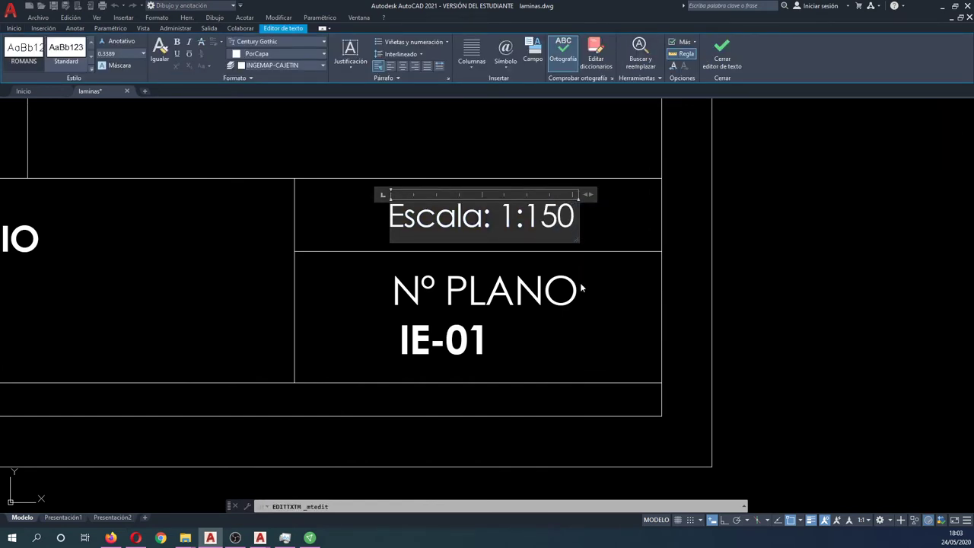
pyautogui.click(579, 289)
# Step: Zoom out to the whole sheet and start a new plot with Ctrl+P
pyautogui.scroll(-3, 578, 289)
pyautogui.scroll(-3, 621, 263)
pyautogui.scroll(-3, 621, 263)
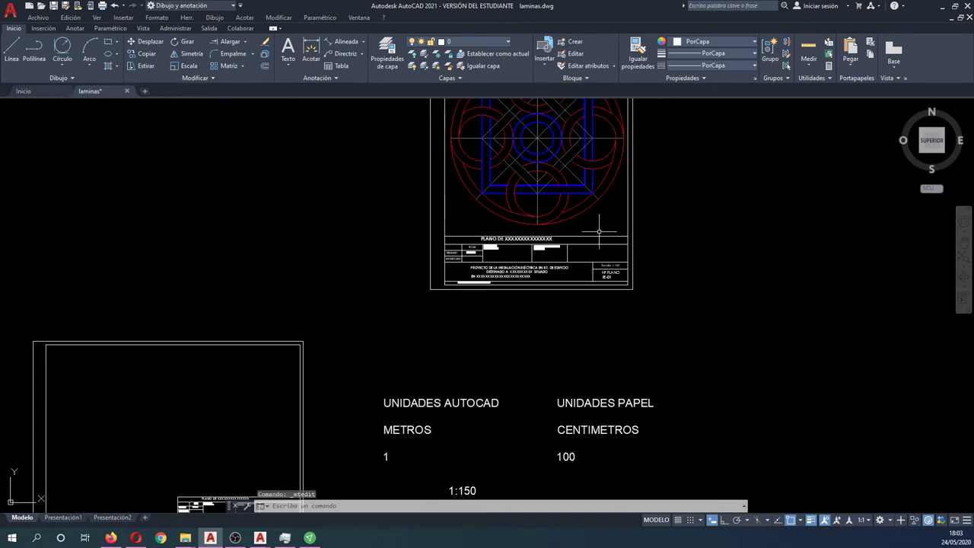
pyautogui.moveTo(602, 319); pyautogui.dragTo(640, 376, button='middle')
pyautogui.hotkey('ctrl', 'p')
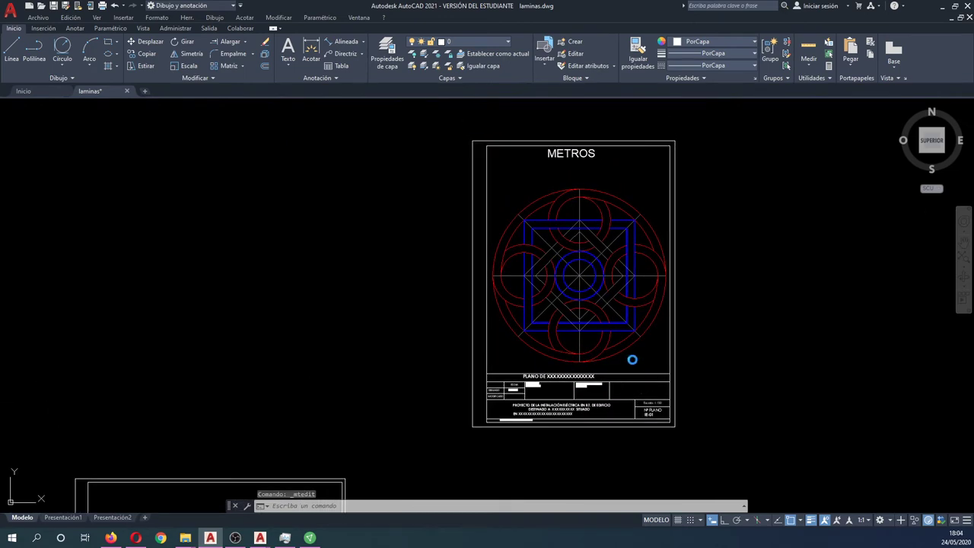
# Step: Load the previous plot settings with Adobe PDF and A4 paper
pyautogui.click(481, 167)
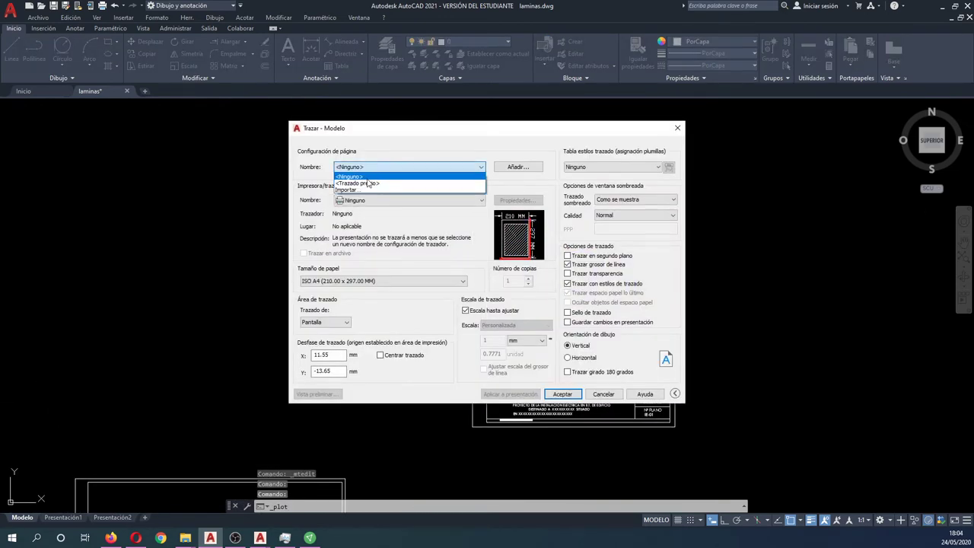
pyautogui.click(366, 184)
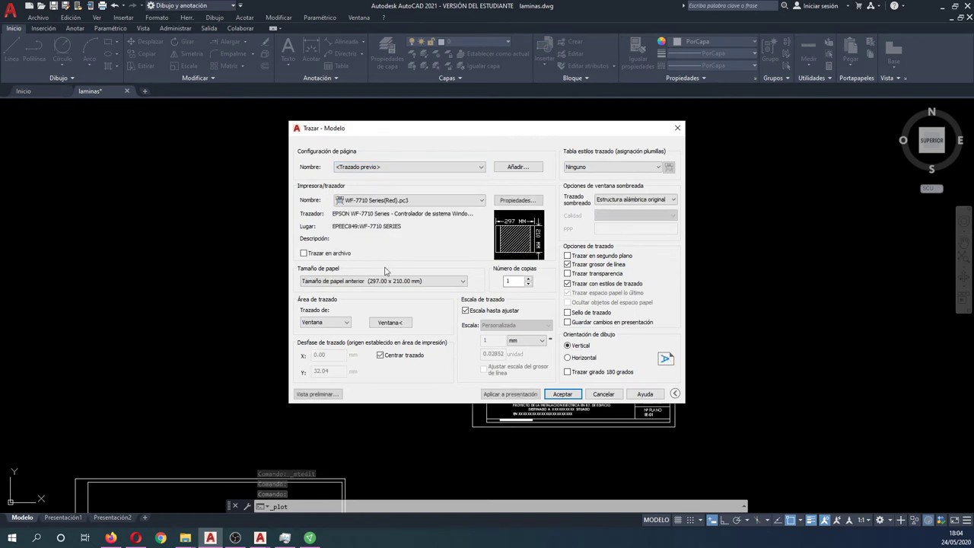
pyautogui.click(387, 200)
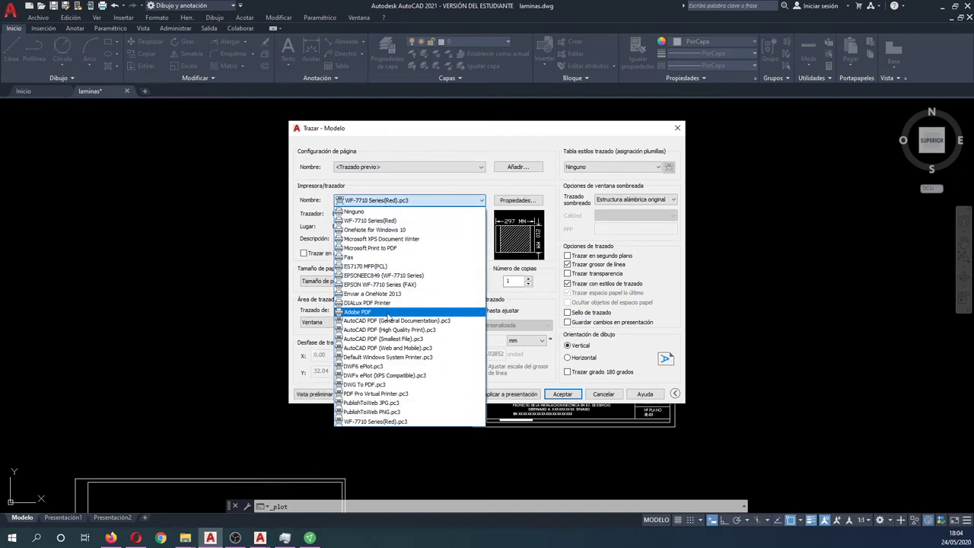
pyautogui.click(387, 276)
pyautogui.click(397, 249)
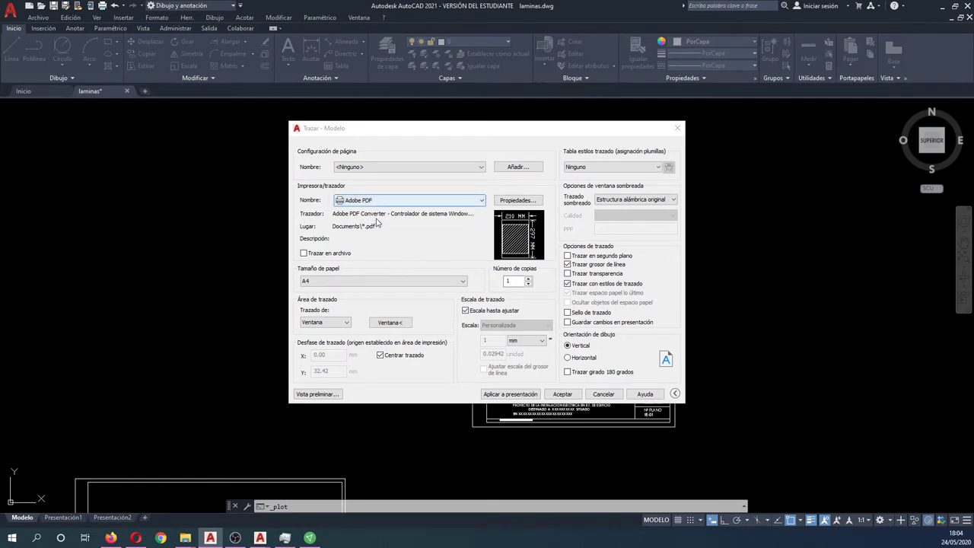
# Step: Set the plot window from the sheet's top-left to bottom-right corner and check it
pyautogui.click(390, 322)
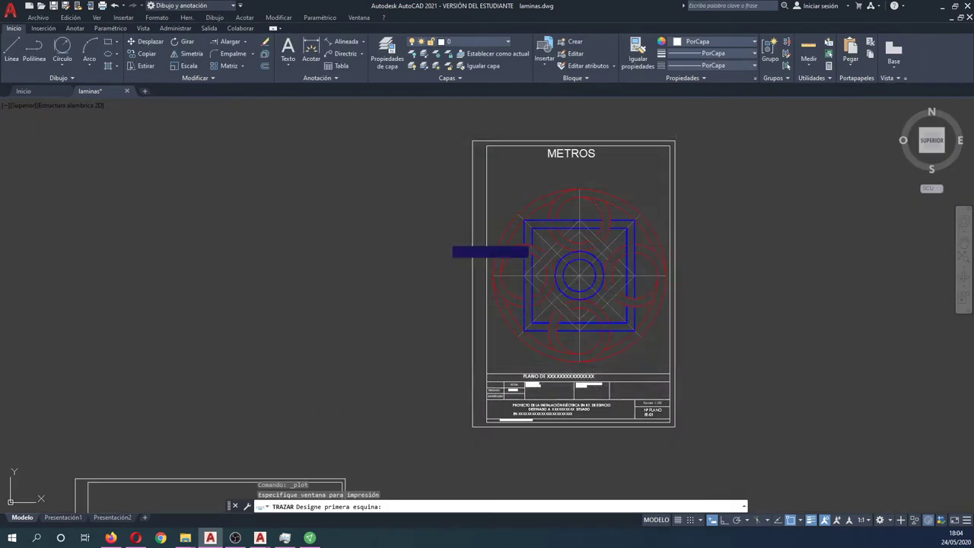
pyautogui.click(472, 141)
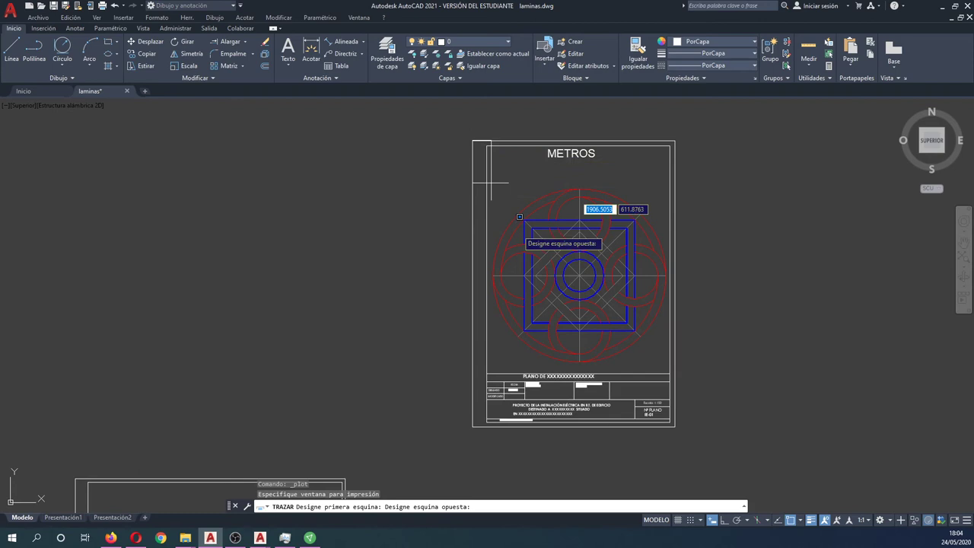
pyautogui.click(674, 426)
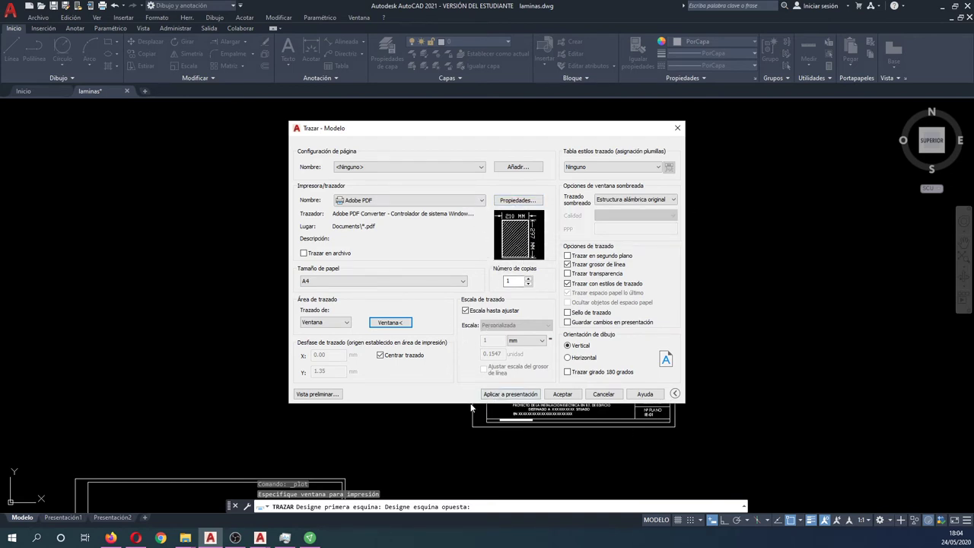
pyautogui.moveTo(508, 139); pyautogui.dragTo(324, 153)
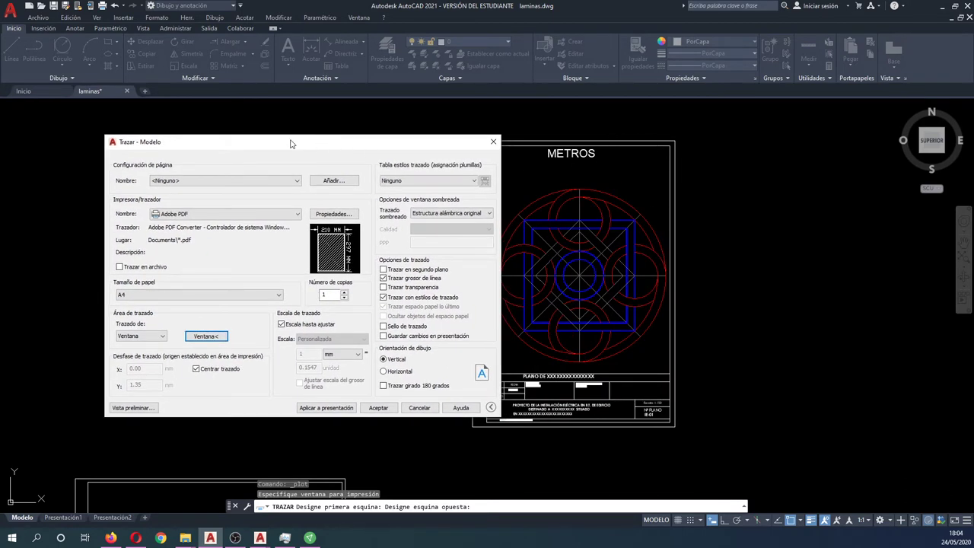
pyautogui.moveTo(290, 143); pyautogui.dragTo(475, 145)
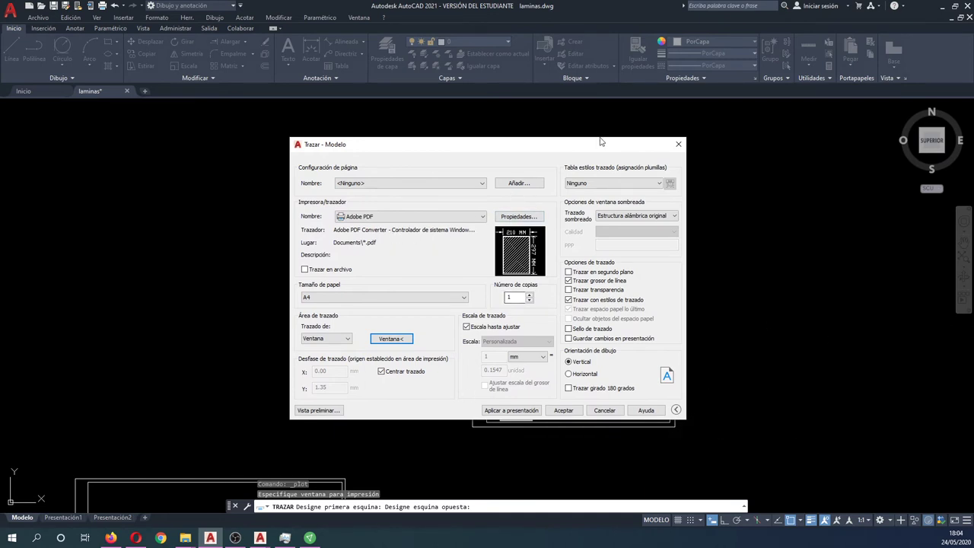
pyautogui.moveTo(601, 145); pyautogui.dragTo(355, 146)
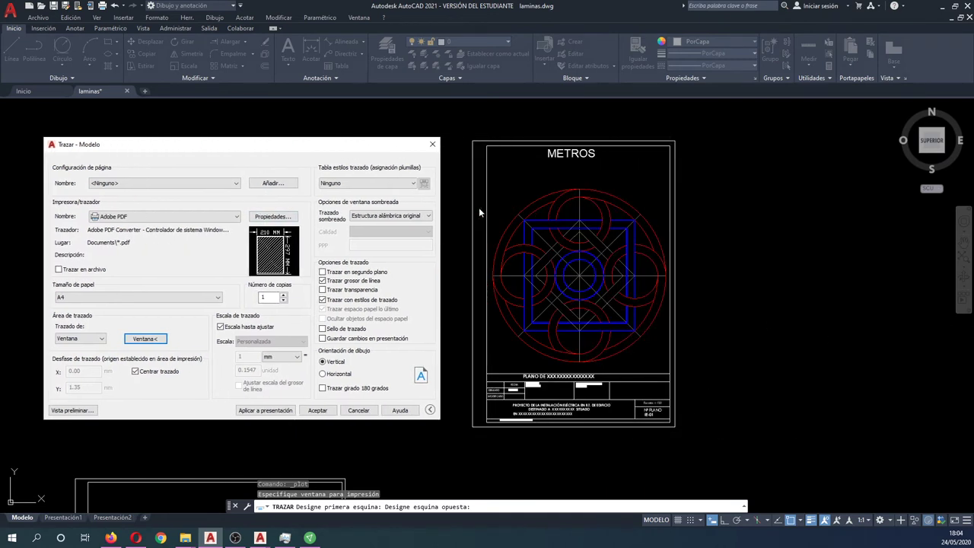
pyautogui.moveTo(265, 149); pyautogui.dragTo(508, 152)
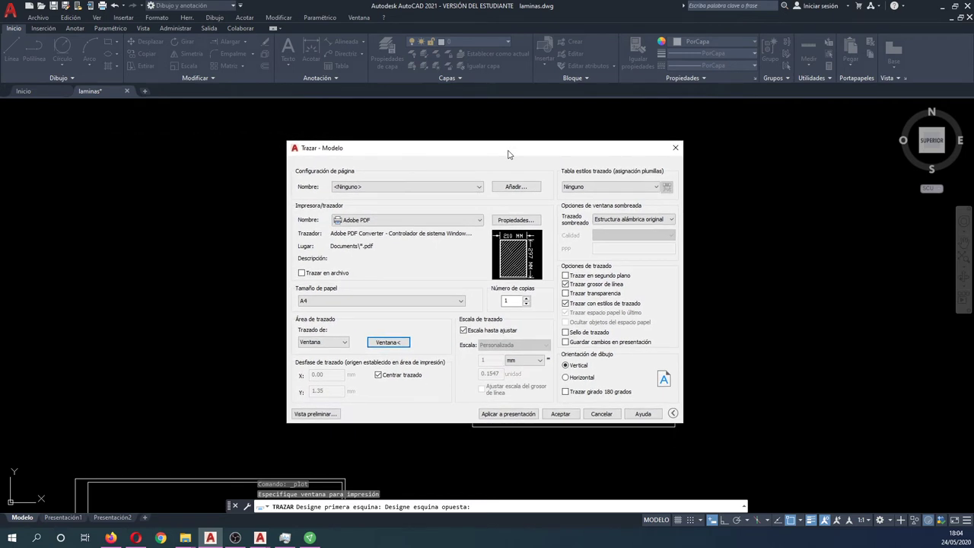
# Step: In the Adobe PDF plotter's paper sizes, set the A4 printable margins to 0
pyautogui.click(516, 223)
pyautogui.moveTo(546, 108); pyautogui.dragTo(478, 138)
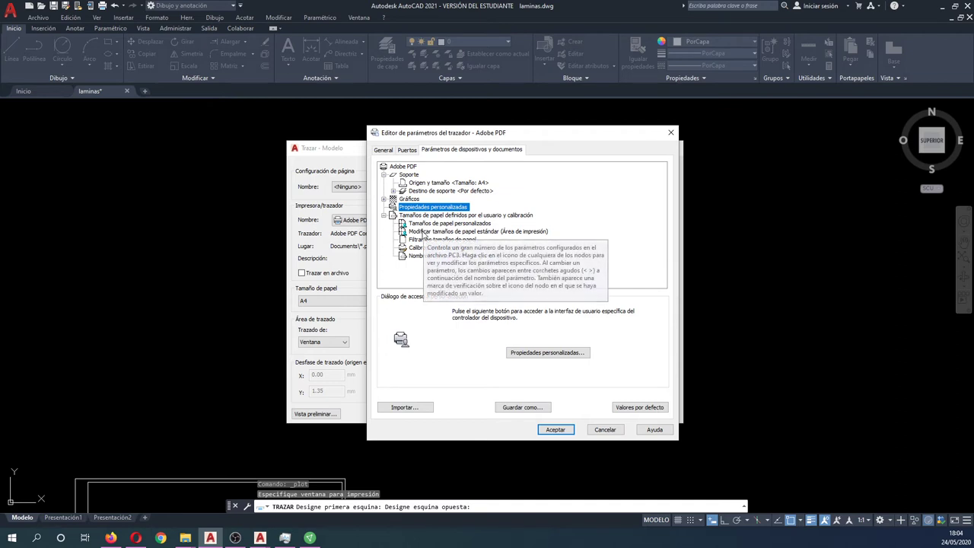
pyautogui.click(423, 232)
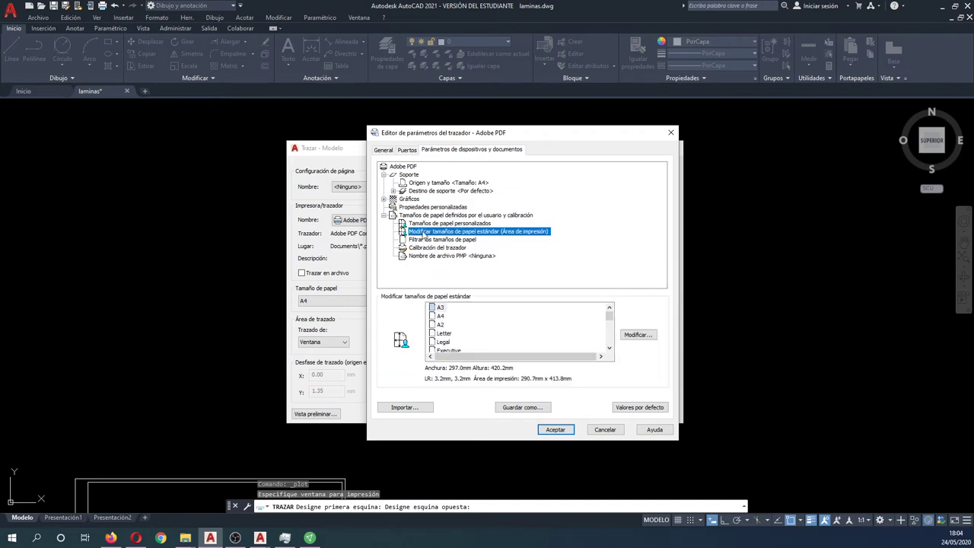
pyautogui.click(440, 316)
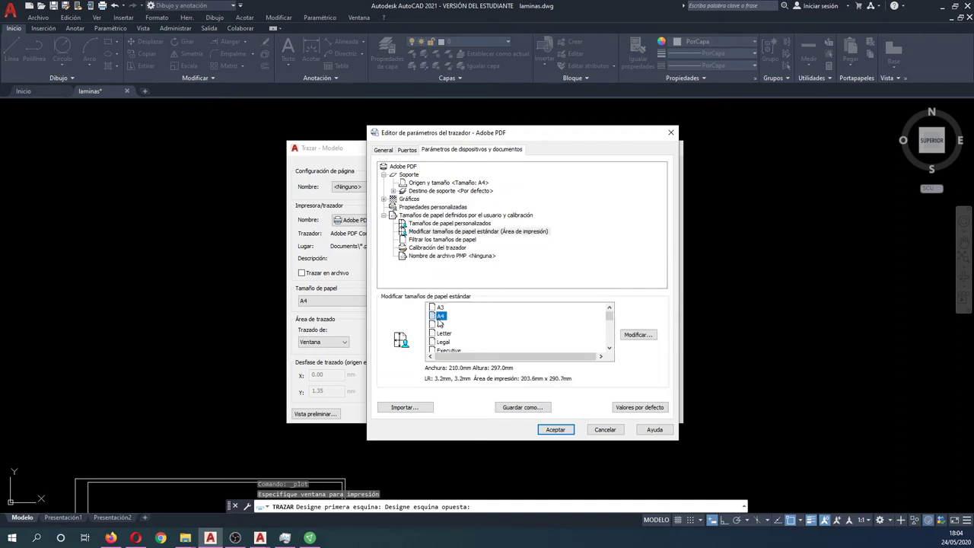
pyautogui.click(645, 342)
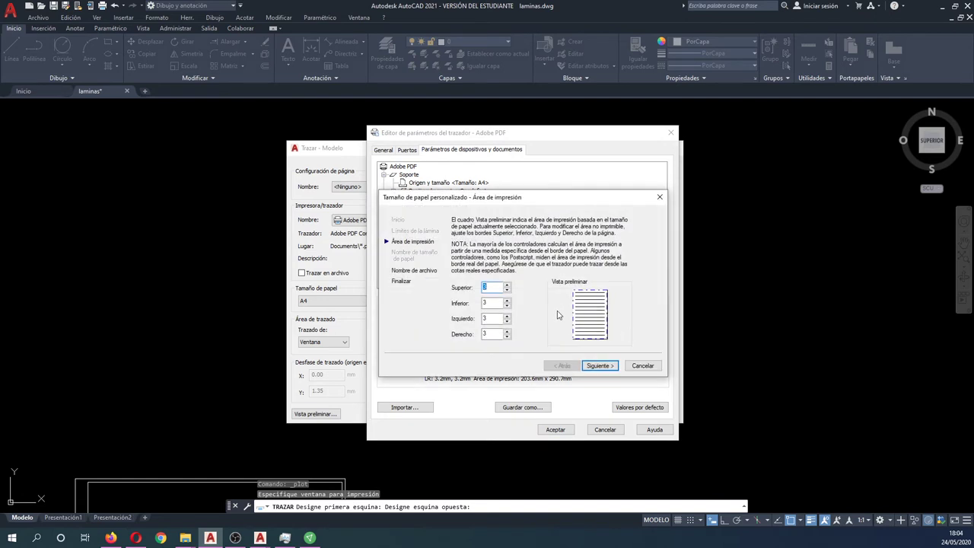
pyautogui.write('0')
pyautogui.doubleClick(487, 306)
pyautogui.write('0')
pyautogui.doubleClick(492, 333)
pyautogui.write('0')
pyautogui.click(600, 366)
pyautogui.click(599, 366)
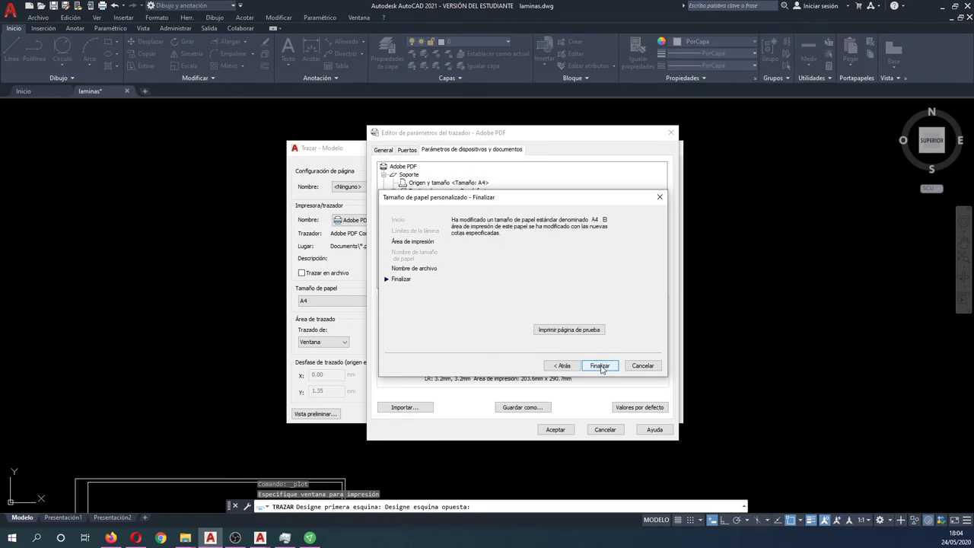
pyautogui.click(600, 367)
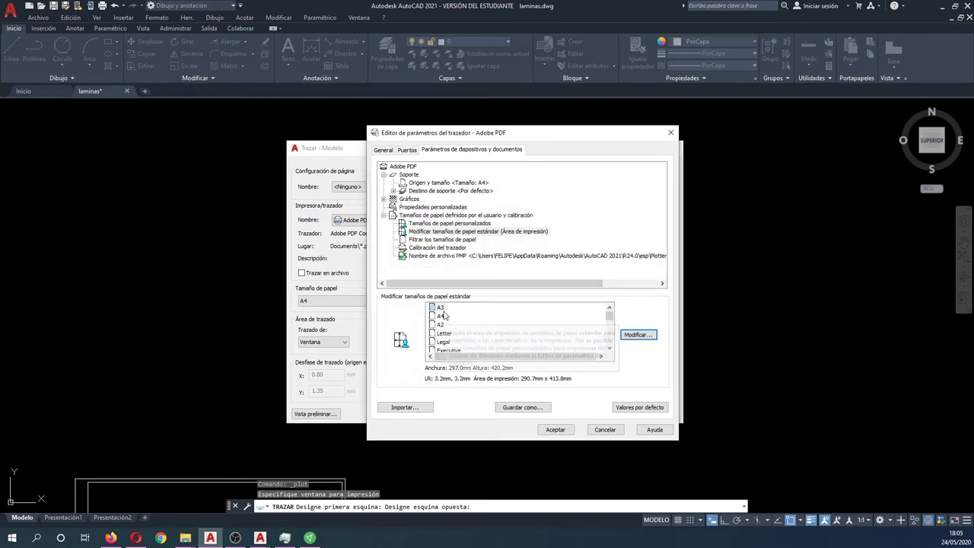
# Step: Set the A3 paper size's printable margins to 0
pyautogui.click(636, 334)
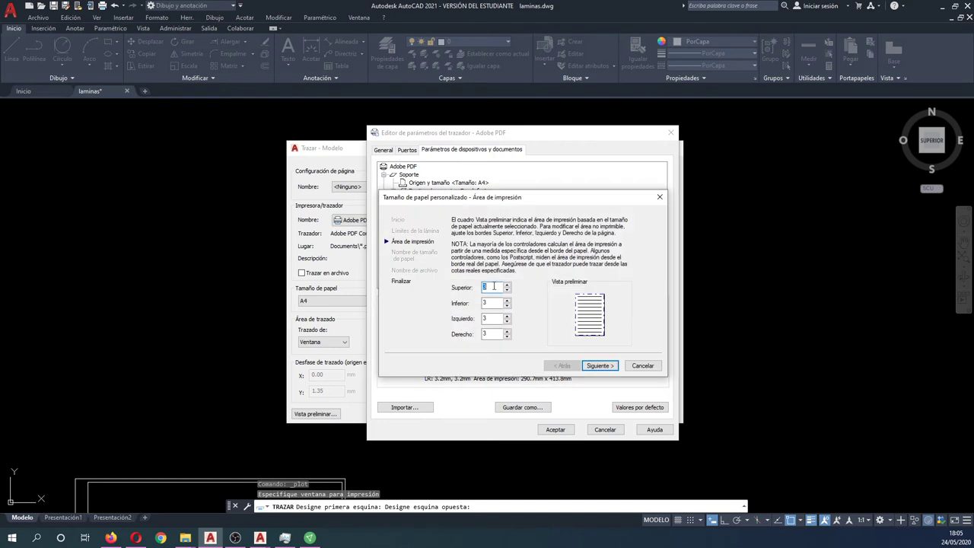
pyautogui.write('0')
pyautogui.press('Tab')
pyautogui.write('0')
pyautogui.click(600, 366)
pyautogui.click(601, 366)
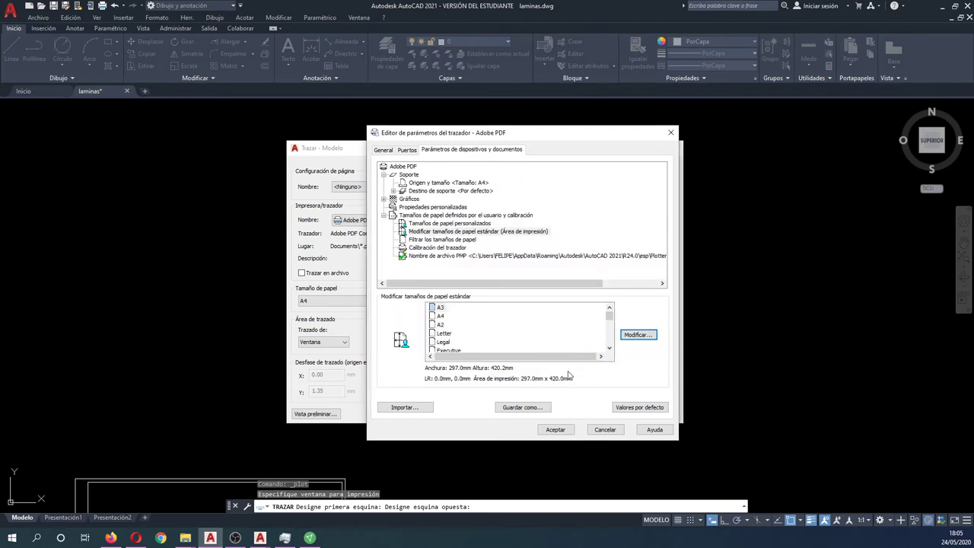
# Step: Set all four A2 printable margins to 0
pyautogui.click(439, 325)
pyautogui.click(637, 335)
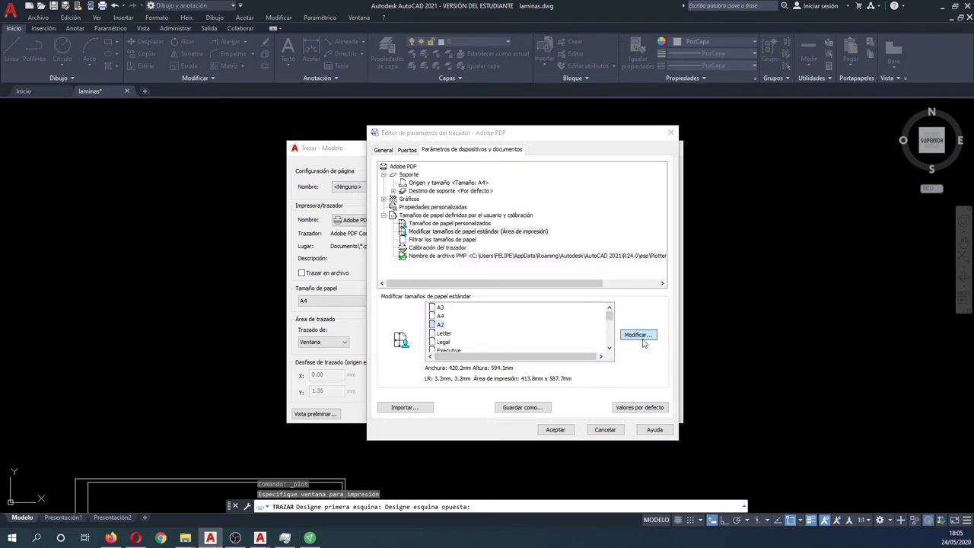
pyautogui.write('0')
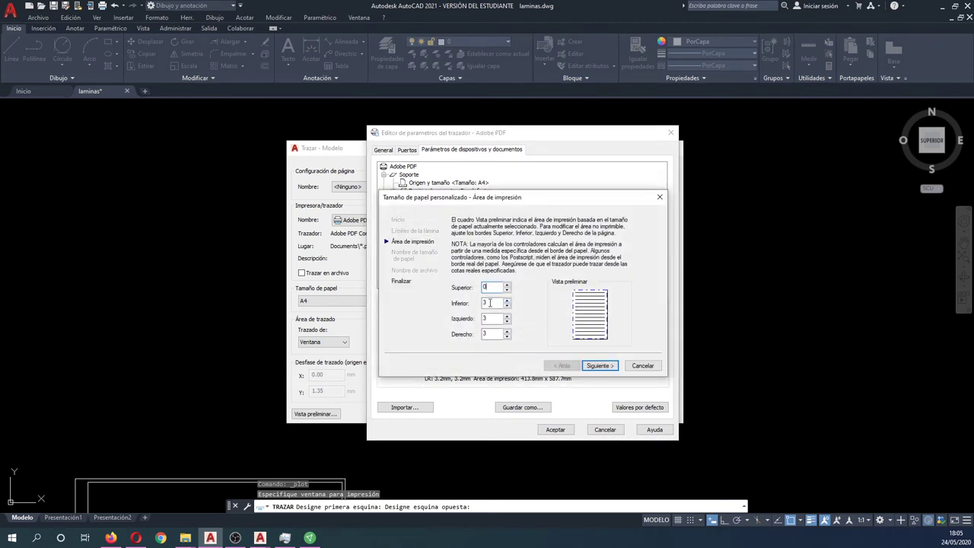
pyautogui.press('Tab')
pyautogui.write('0')
pyautogui.press('Tab')
pyautogui.write('0')
pyautogui.press('Tab')
pyautogui.write('0')
pyautogui.click(599, 365)
pyautogui.click(599, 366)
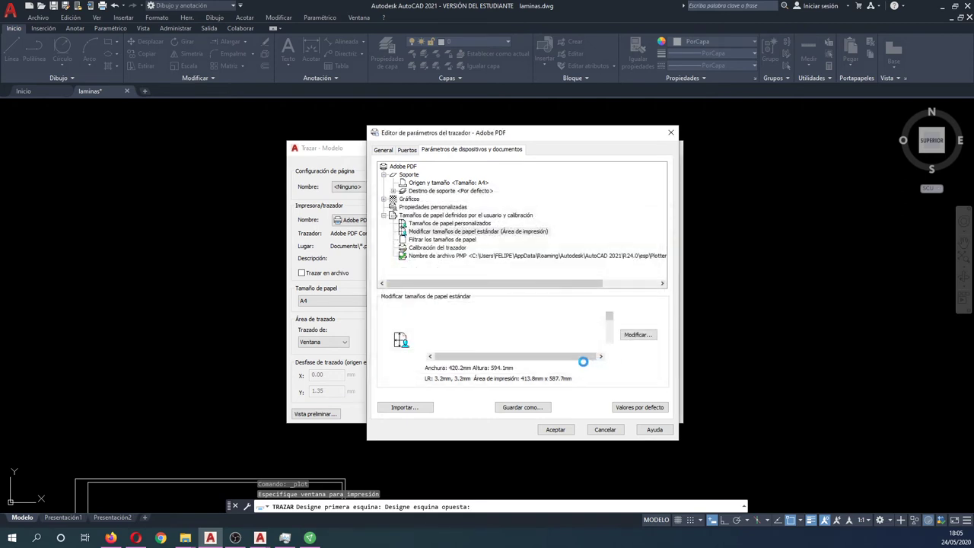
# Step: Set all four A1 printable margins to 0
pyautogui.click(637, 334)
pyautogui.write('0')
pyautogui.press('Tab')
pyautogui.write('0')
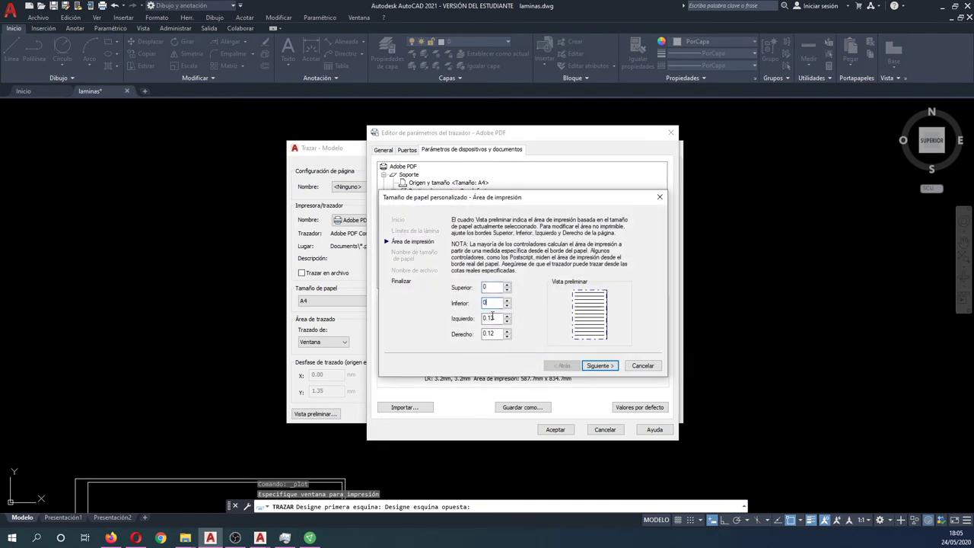
pyautogui.press('Tab')
pyautogui.write('0')
pyautogui.press('Tab')
pyautogui.write('0')
pyautogui.click(584, 363)
pyautogui.click(599, 366)
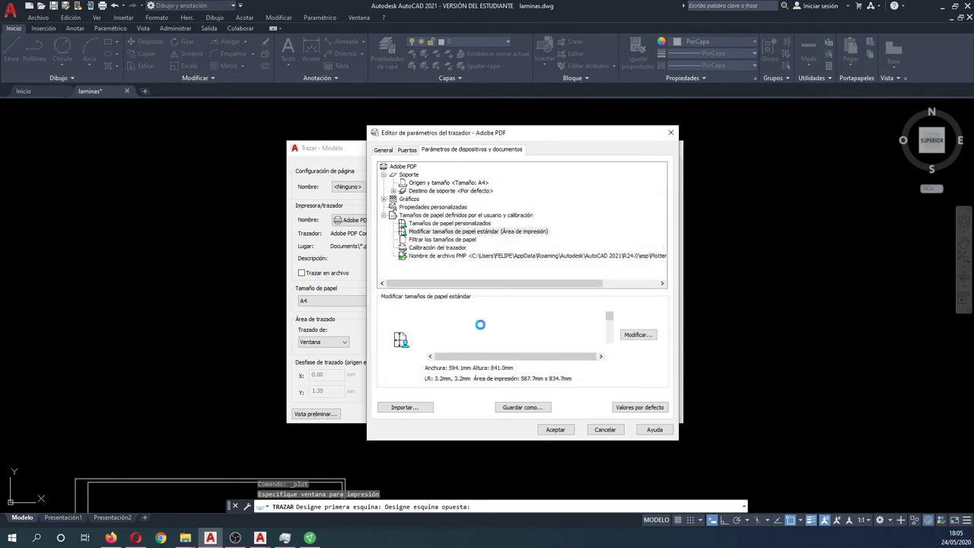
# Step: Set the A0 printable margins to 0 and accept the plotter edits
pyautogui.click(441, 341)
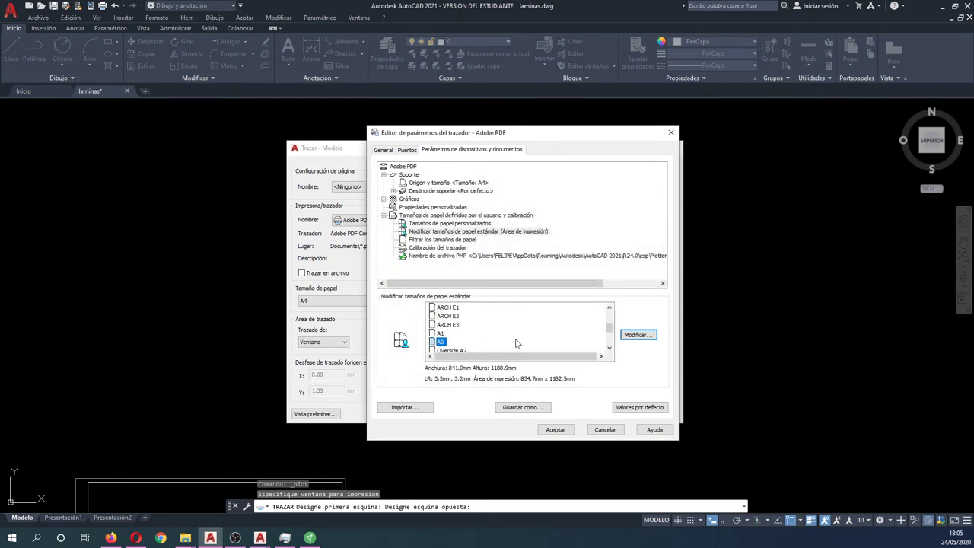
pyautogui.click(638, 335)
pyautogui.write('0')
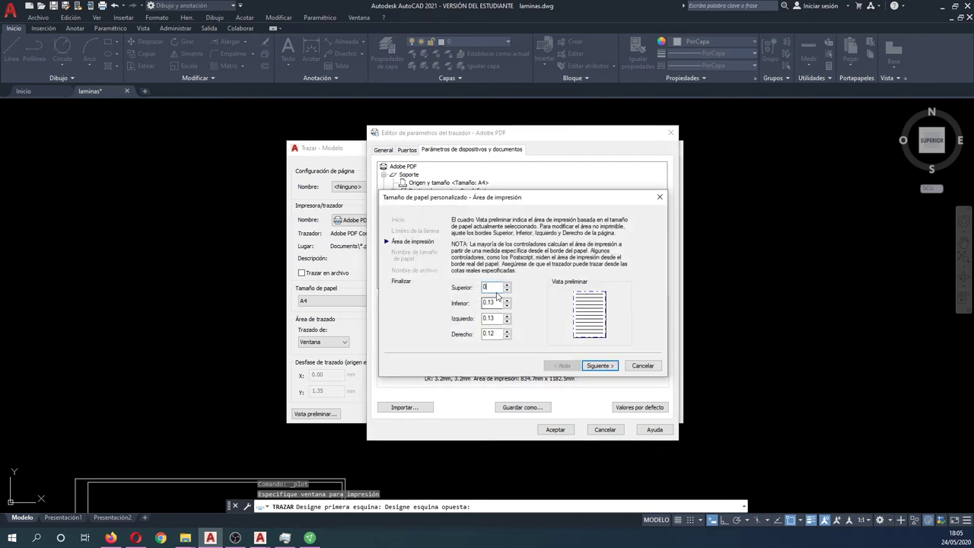
pyautogui.press('Tab')
pyautogui.write('0')
pyautogui.click(599, 366)
pyautogui.click(600, 366)
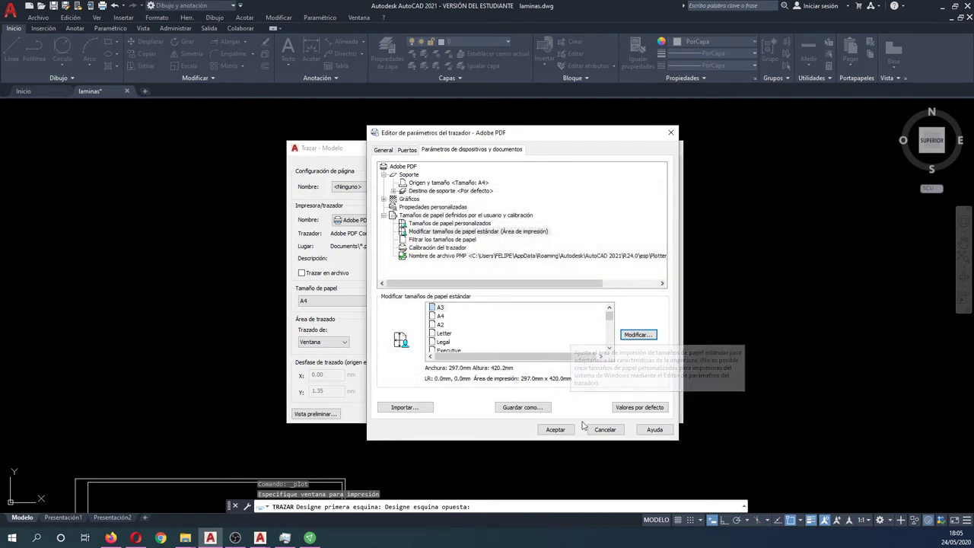
pyautogui.click(556, 430)
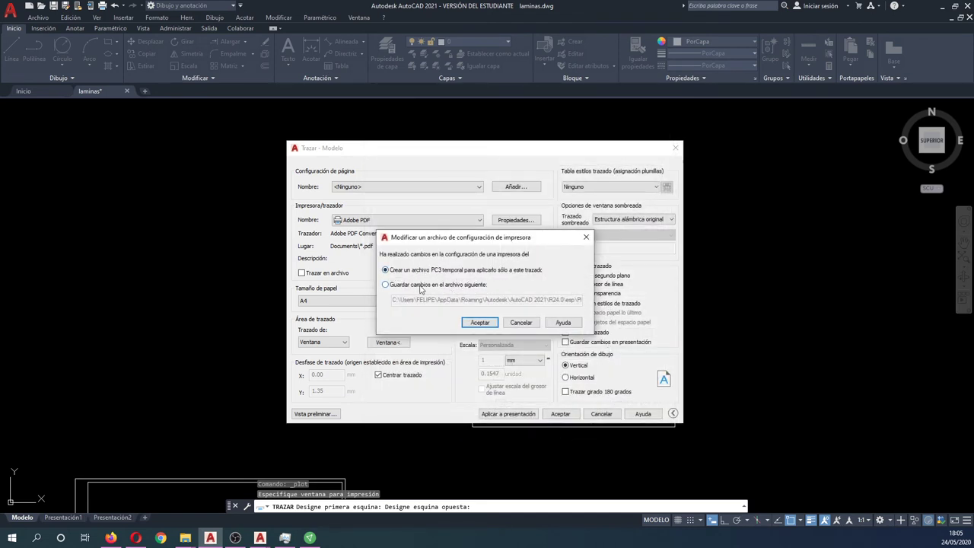
# Step: Save the margin changes to Adobe PDF.pc3 and keep it as the plot printer
pyautogui.click(386, 284)
pyautogui.click(479, 321)
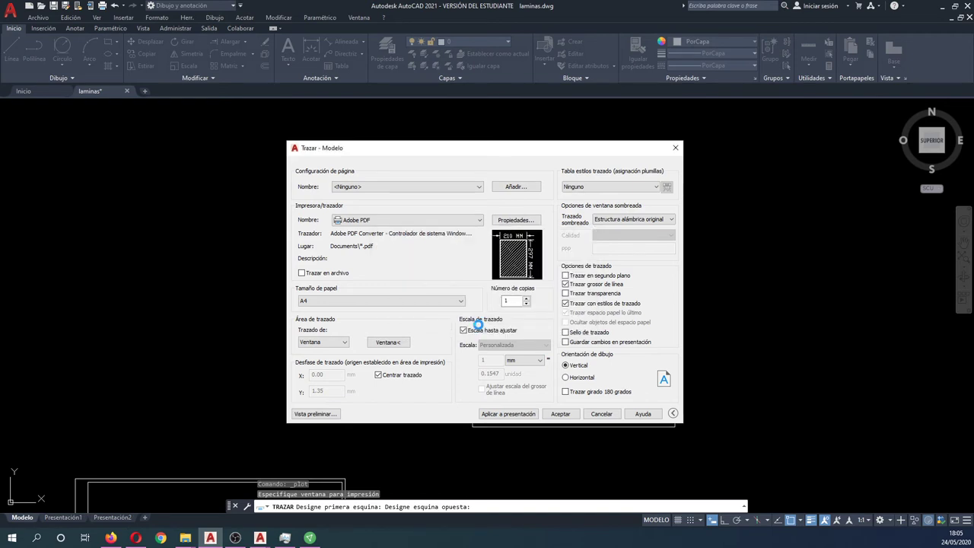
pyautogui.click(359, 222)
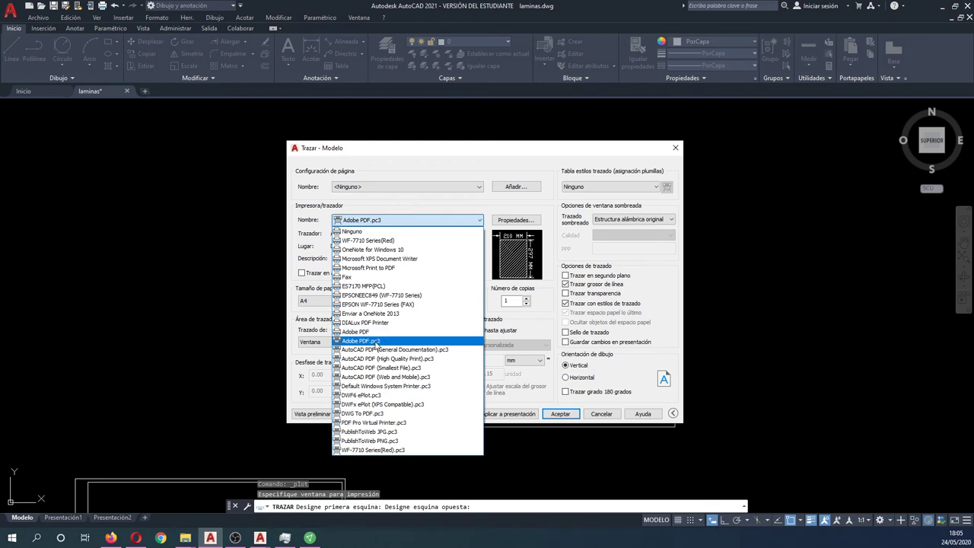
pyautogui.click(377, 341)
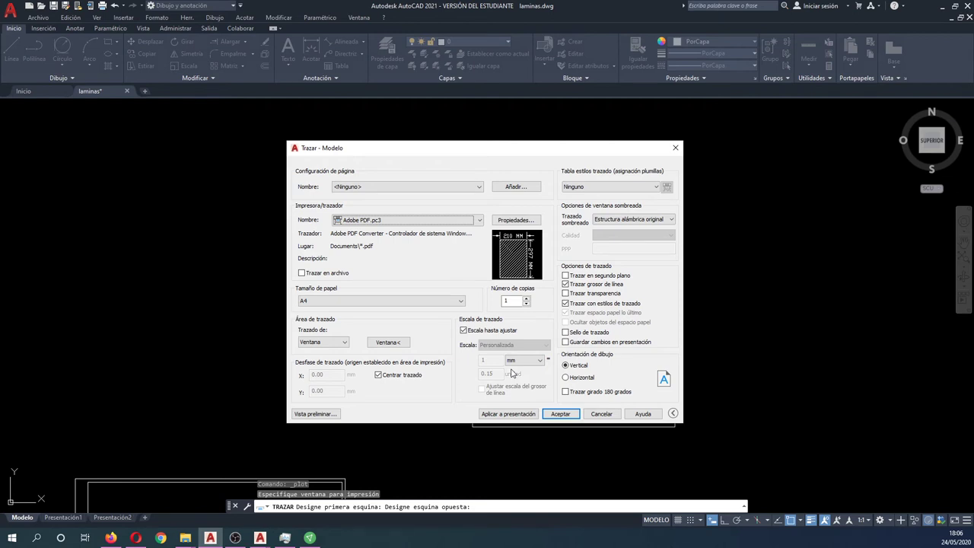
# Step: Apply the plot settings to the layout and cancel a new plot-style table, keeping Ninguno
pyautogui.click(531, 414)
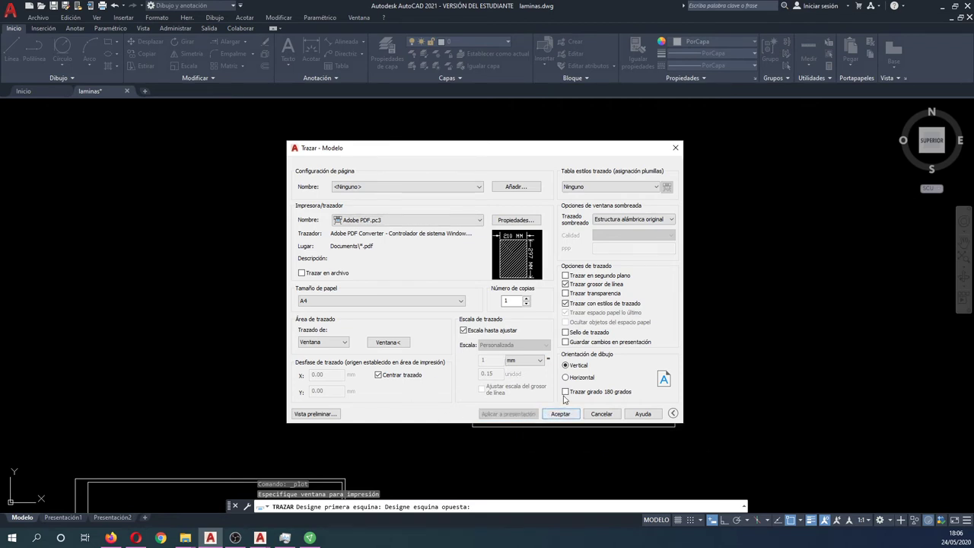
pyautogui.click(611, 188)
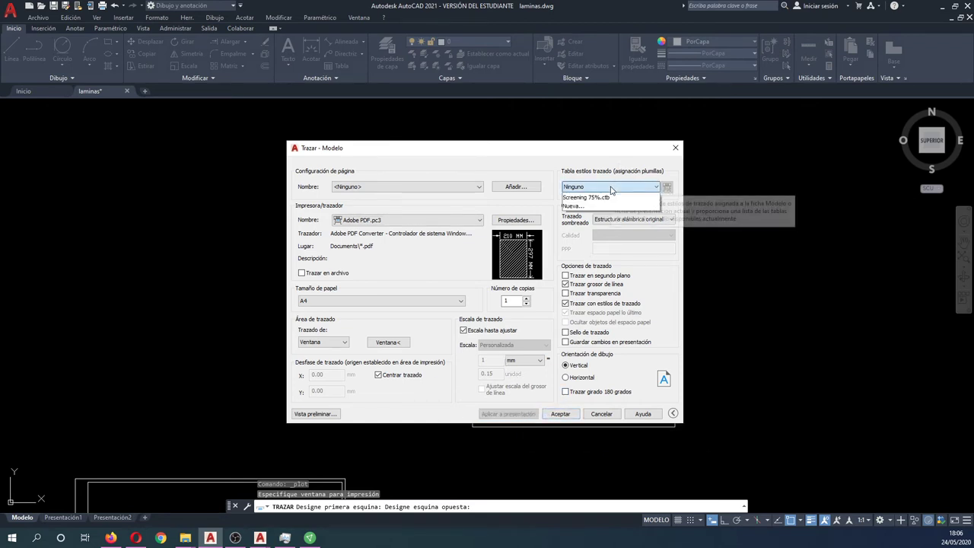
pyautogui.click(580, 290)
pyautogui.click(593, 188)
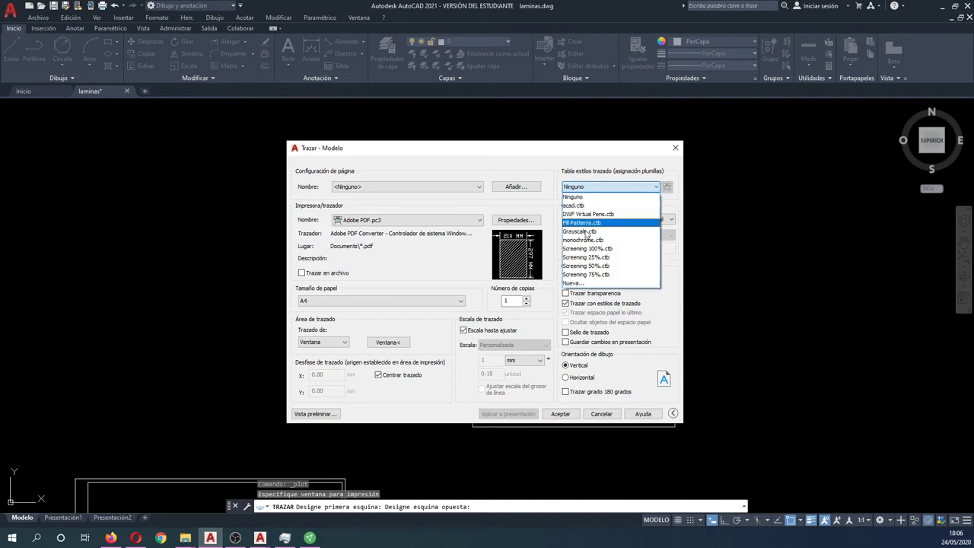
pyautogui.click(579, 283)
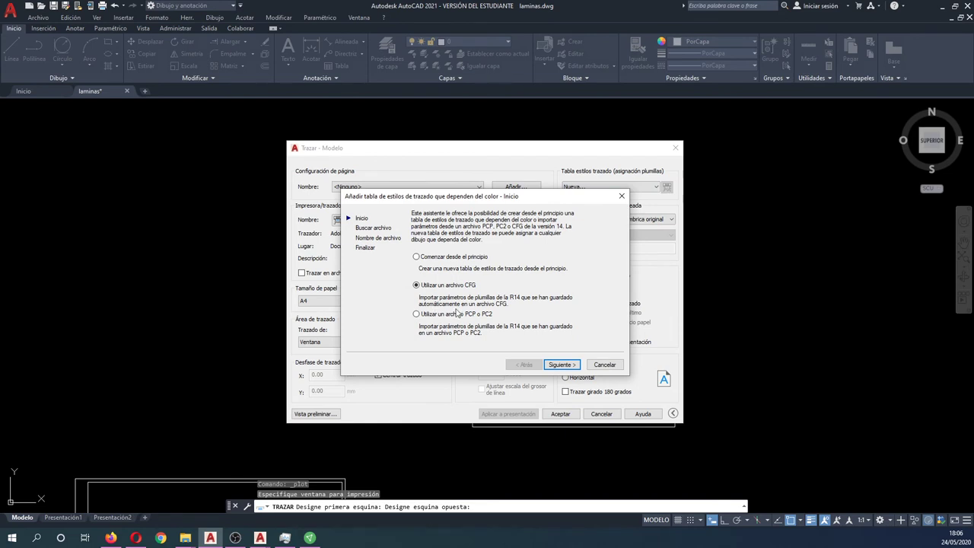
pyautogui.moveTo(447, 202); pyautogui.dragTo(510, 167)
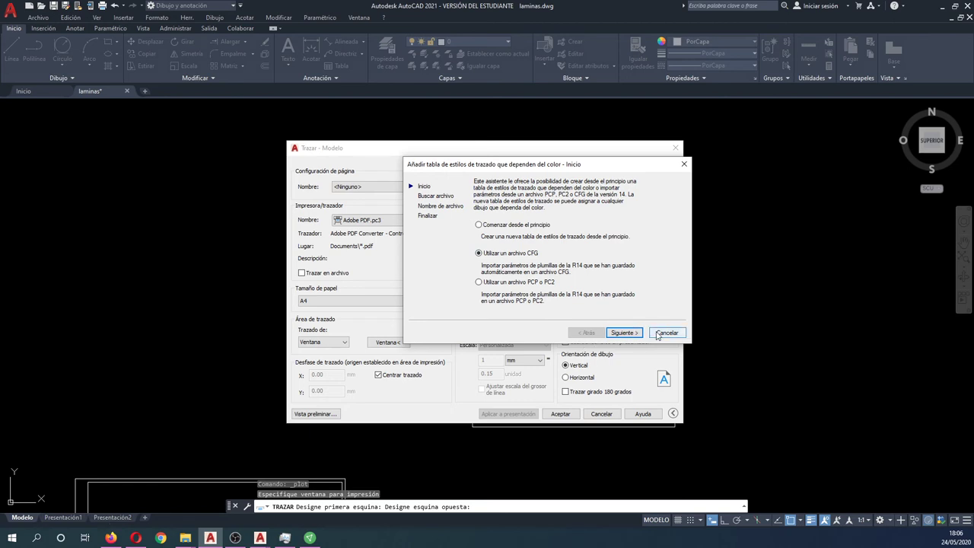
pyautogui.click(657, 335)
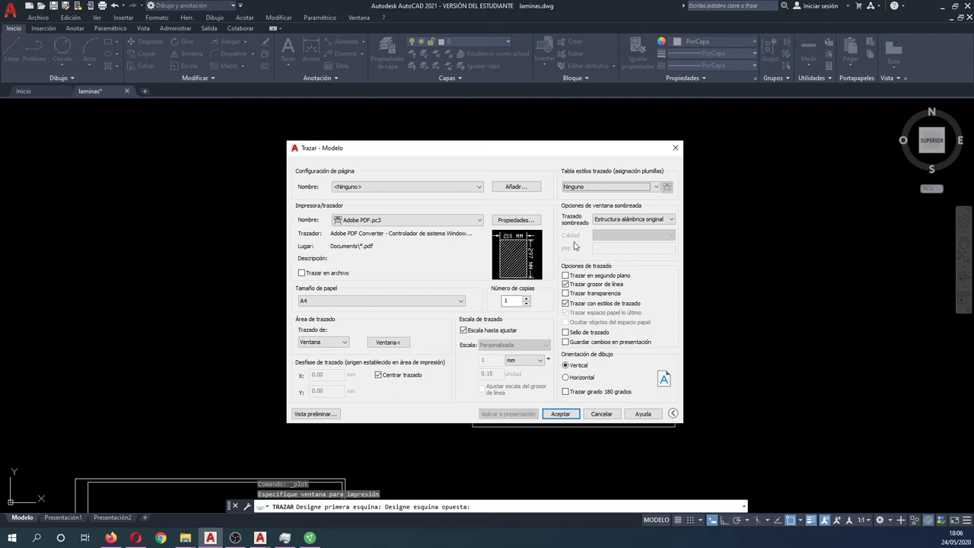
pyautogui.click(612, 186)
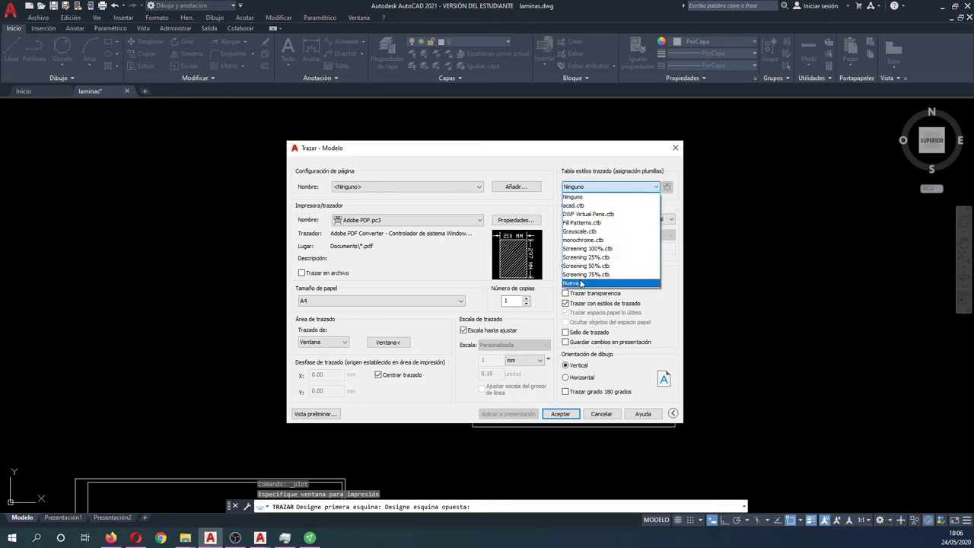
# Step: Cancel the new plot-style table wizard again, leaving the plot style as Ninguno
pyautogui.click(581, 284)
pyautogui.click(605, 367)
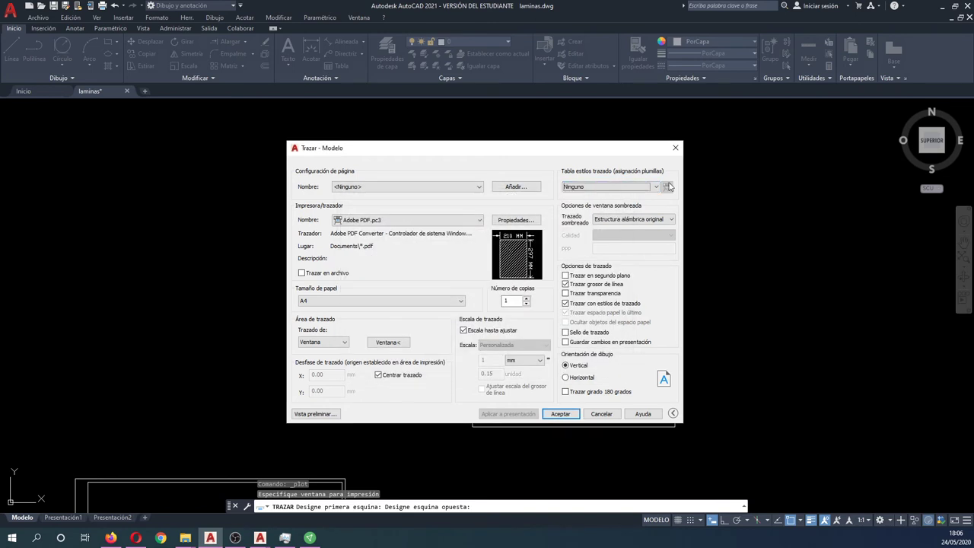
pyautogui.click(656, 186)
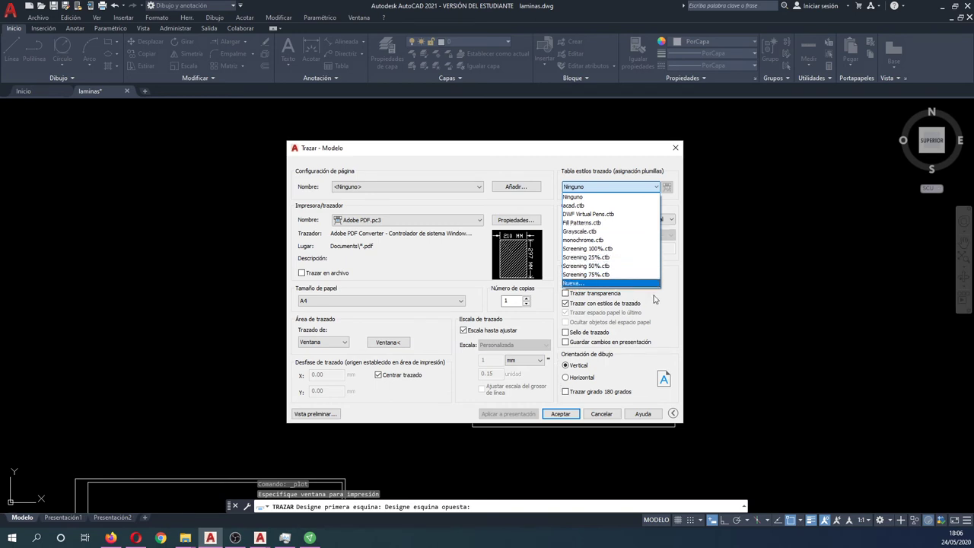
pyautogui.click(606, 305)
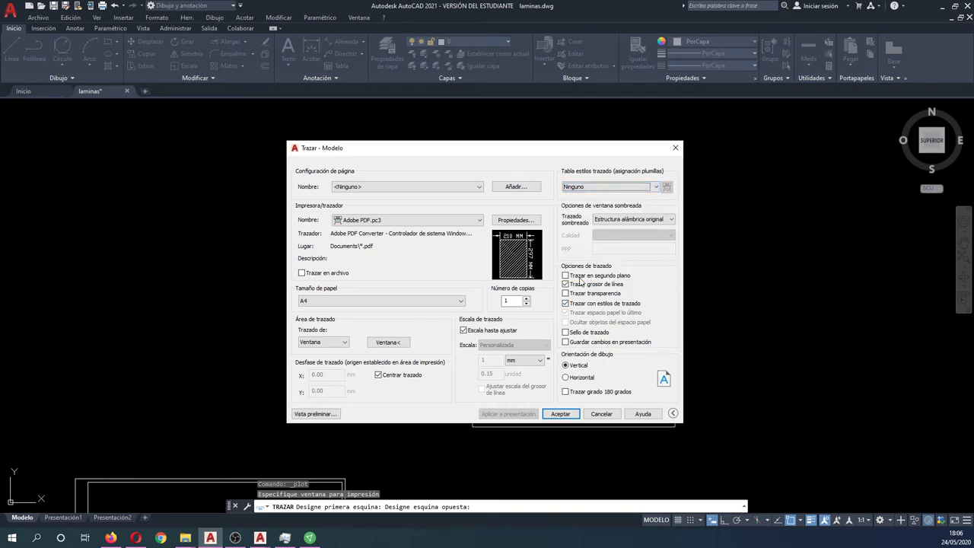
# Step: Keep portrait (Vertical) orientation and plot the drawing to Adobe PDF
pyautogui.click(571, 380)
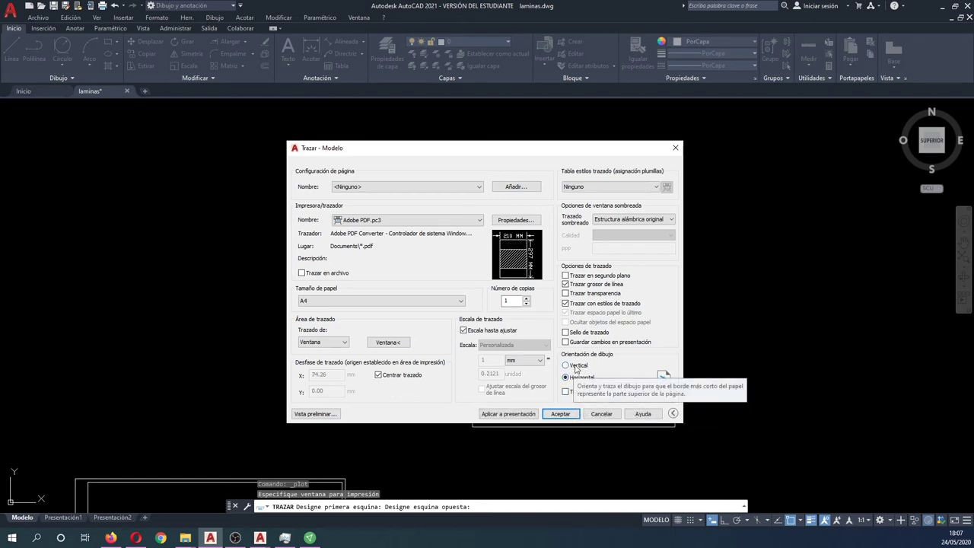
pyautogui.click(576, 366)
pyautogui.click(581, 378)
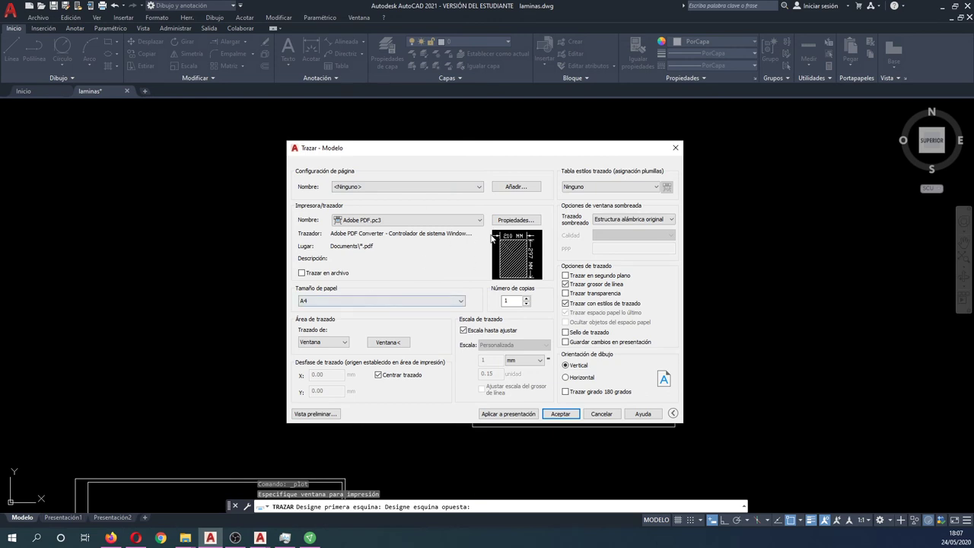
pyautogui.click(561, 414)
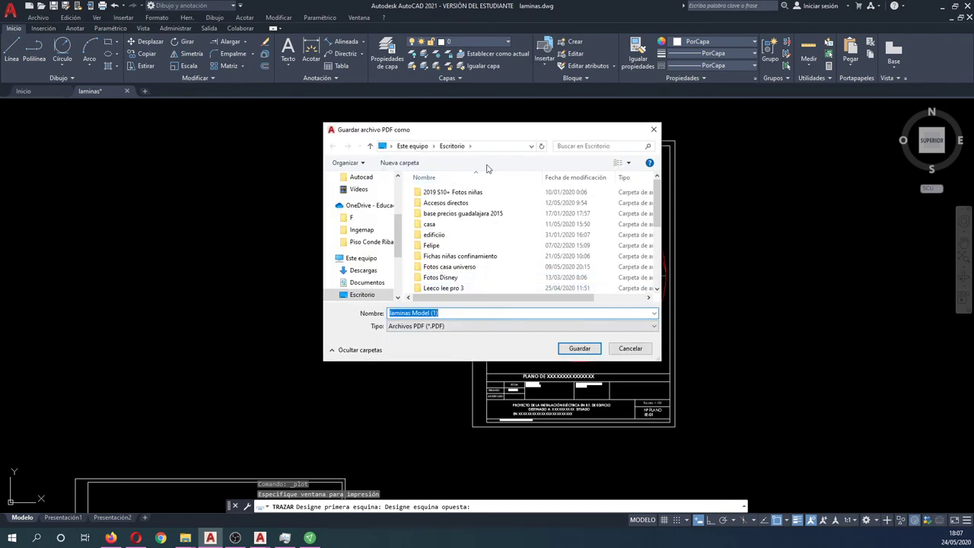
# Step: Save the plot as laminas Model (1).pdf on the Desktop and view it full-page in Acrobat
pyautogui.moveTo(363, 270)
pyautogui.moveTo(457, 130); pyautogui.dragTo(490, 142)
pyautogui.click(614, 359)
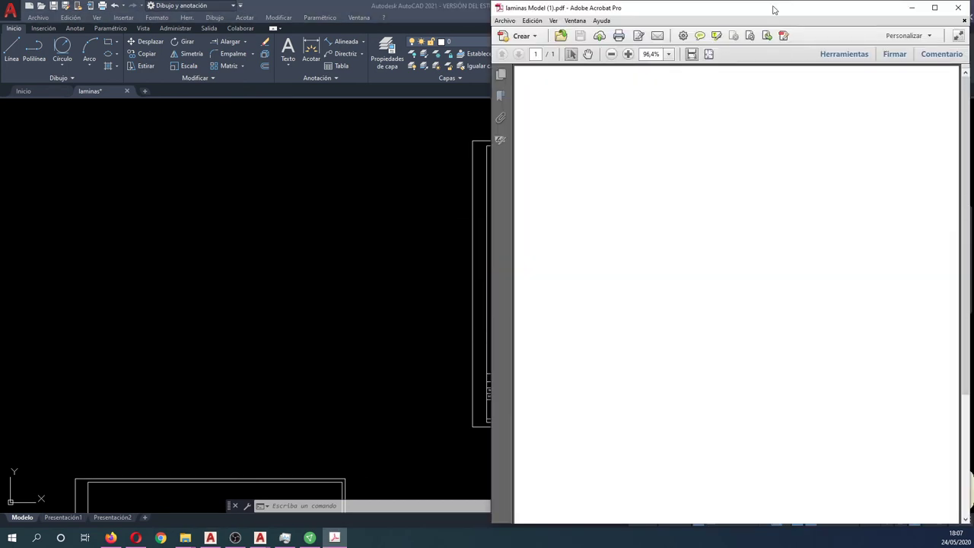
pyautogui.doubleClick(774, 9)
pyautogui.click(218, 51)
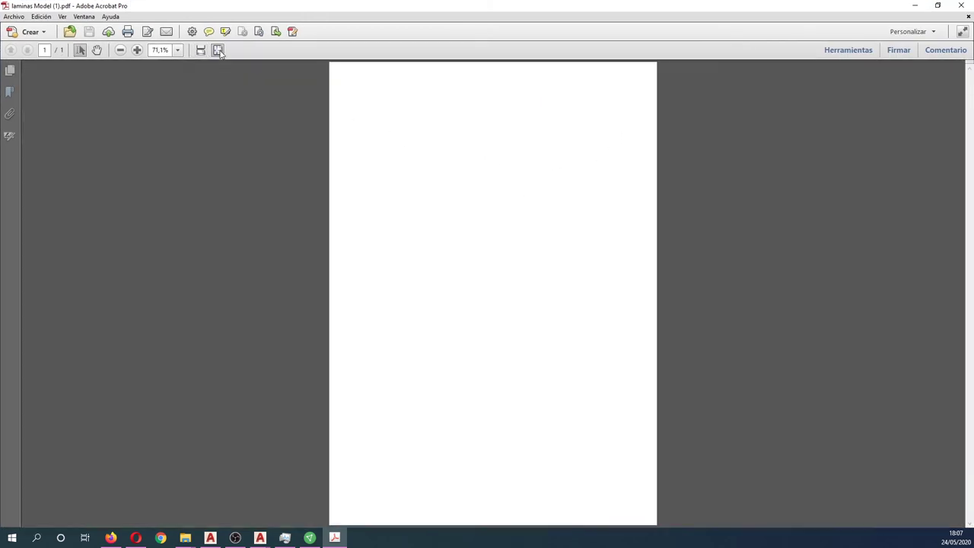
# Step: Close Acrobat and preview a new plot using the <Trazado previo> page setup
pyautogui.click(961, 5)
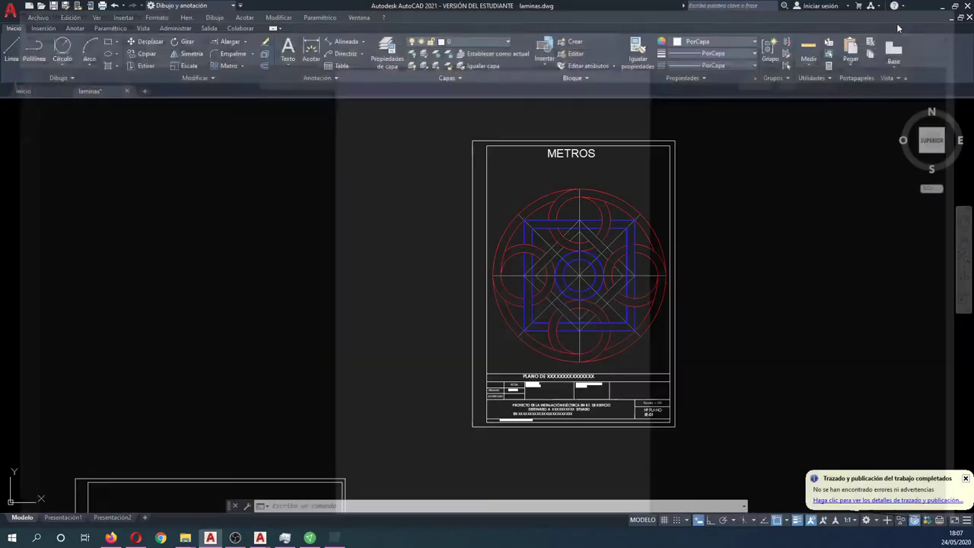
pyautogui.hotkey('ctrl', 'p')
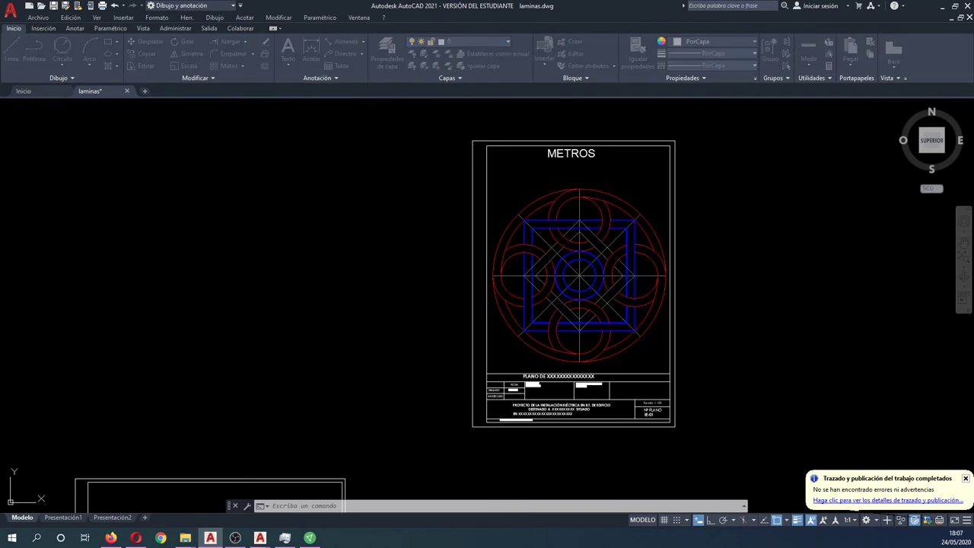
pyautogui.click(362, 173)
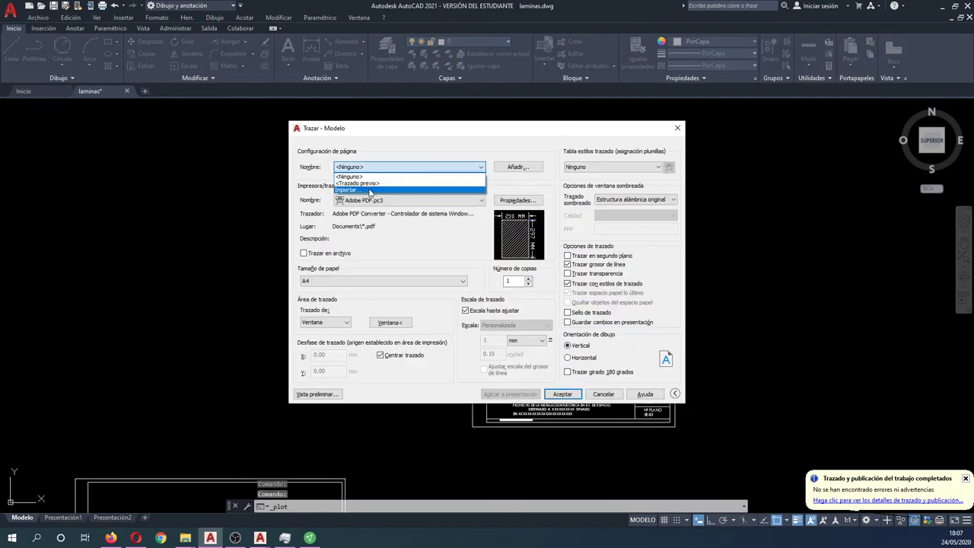
pyautogui.click(384, 183)
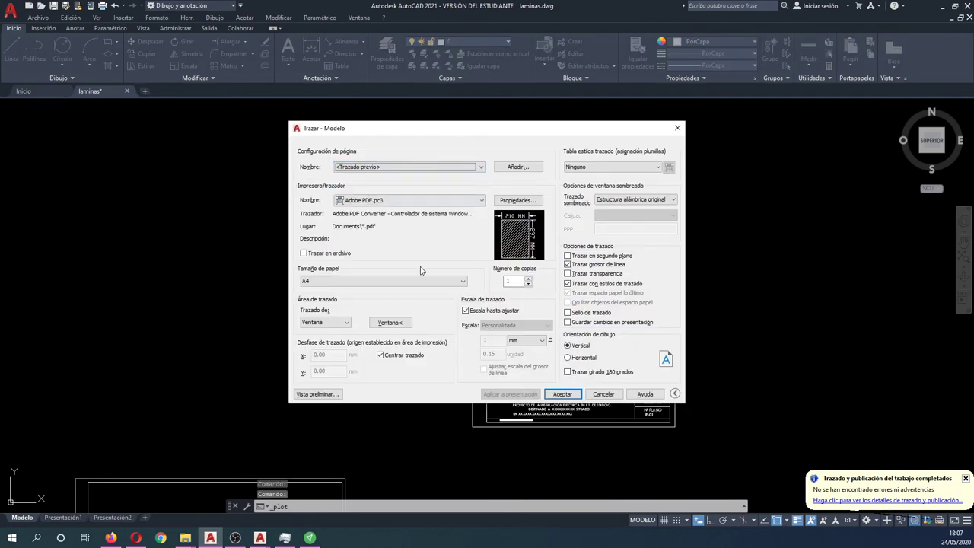
pyautogui.click(317, 393)
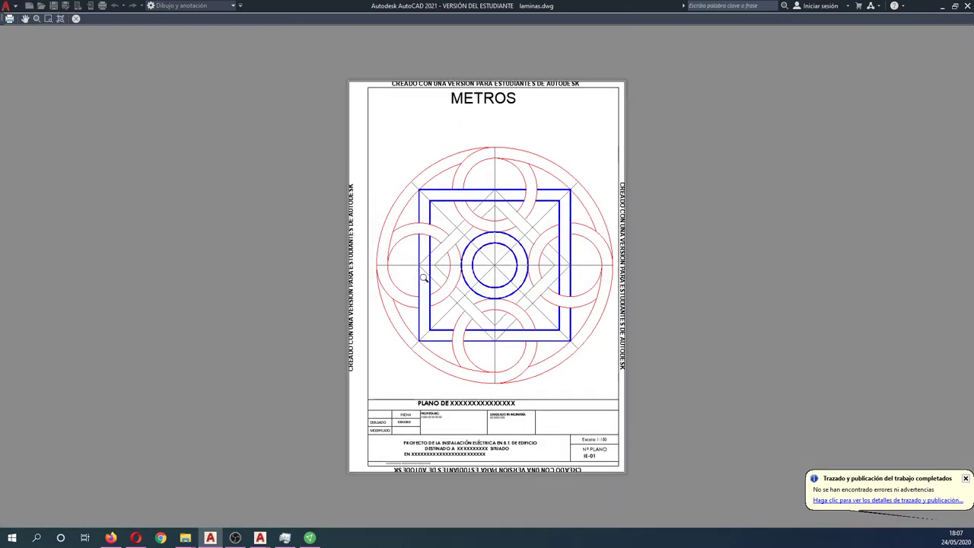
pyautogui.press('Escape')
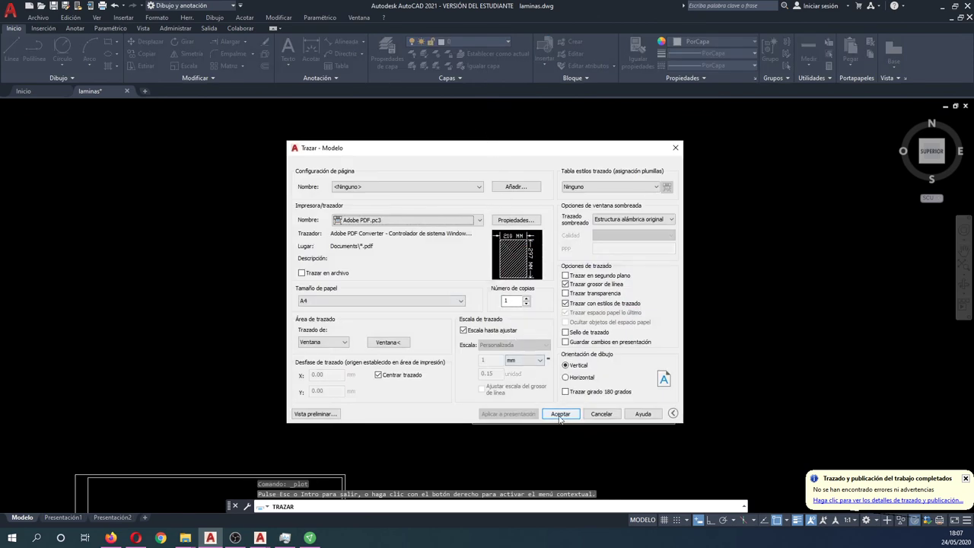
# Step: Plot again, overwriting laminas Model (1).pdf
pyautogui.click(560, 416)
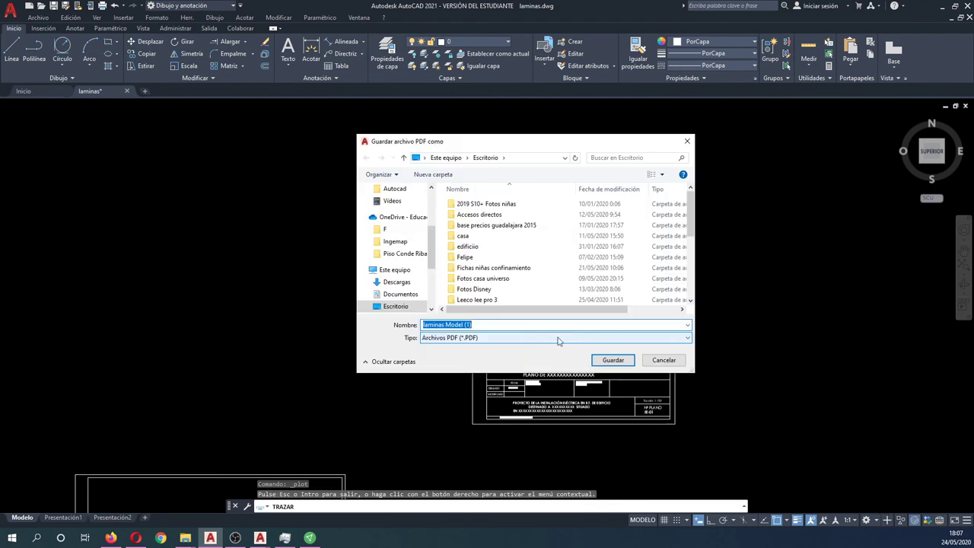
pyautogui.click(613, 360)
pyautogui.click(517, 271)
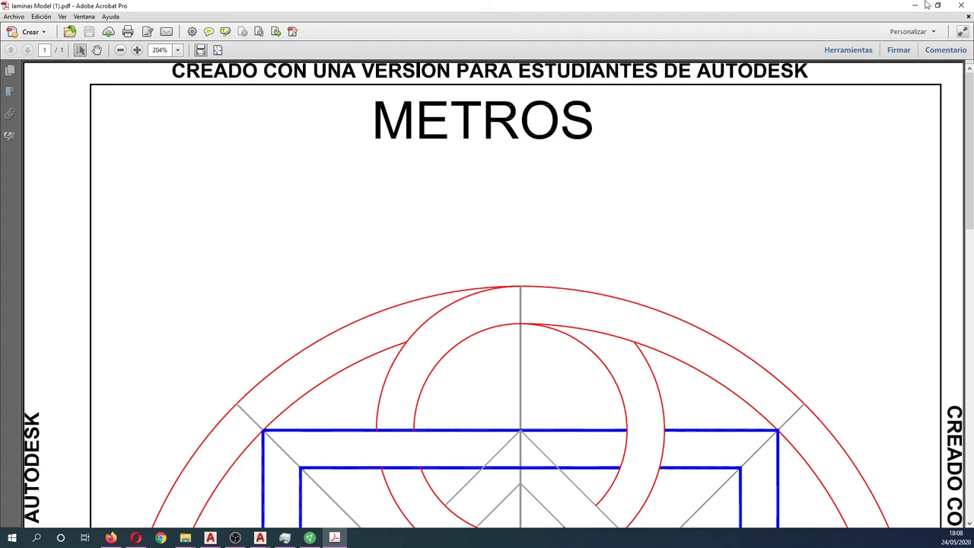
# Step: Fit the PDF page in view to check the red and blue figure, then close Acrobat
pyautogui.click(218, 49)
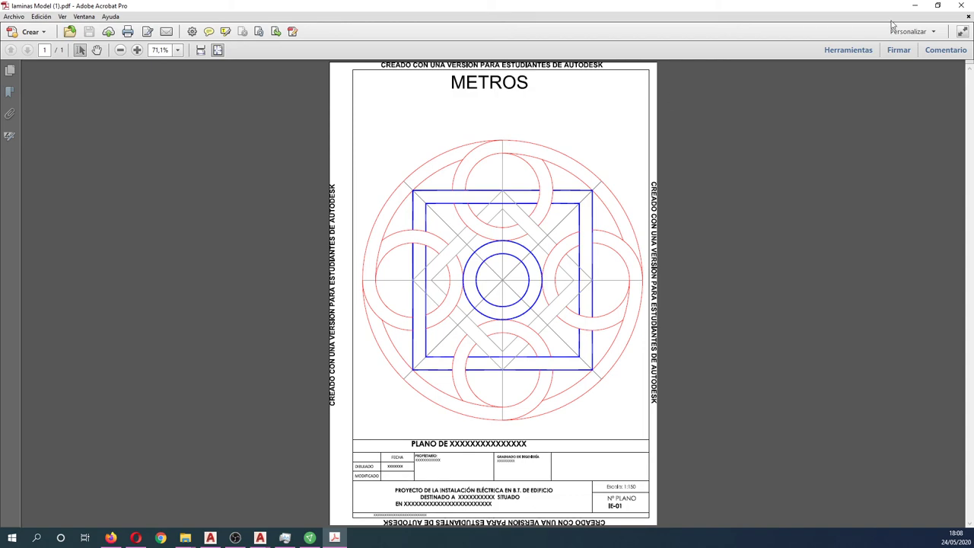
pyautogui.click(961, 6)
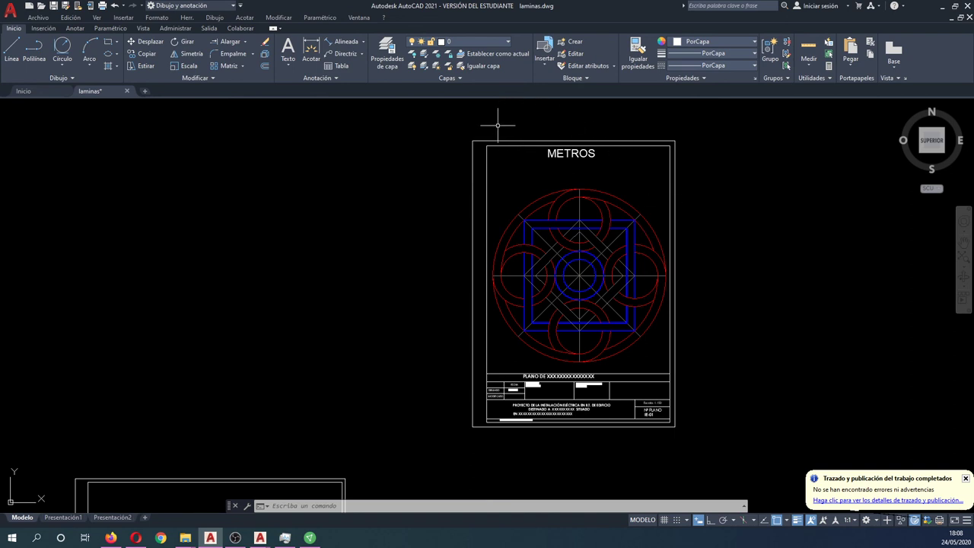
# Step: Reopen Plot and switch the printer to WF-7710 Series(Red) on A4 297 x 210 mm
pyautogui.click(100, 7)
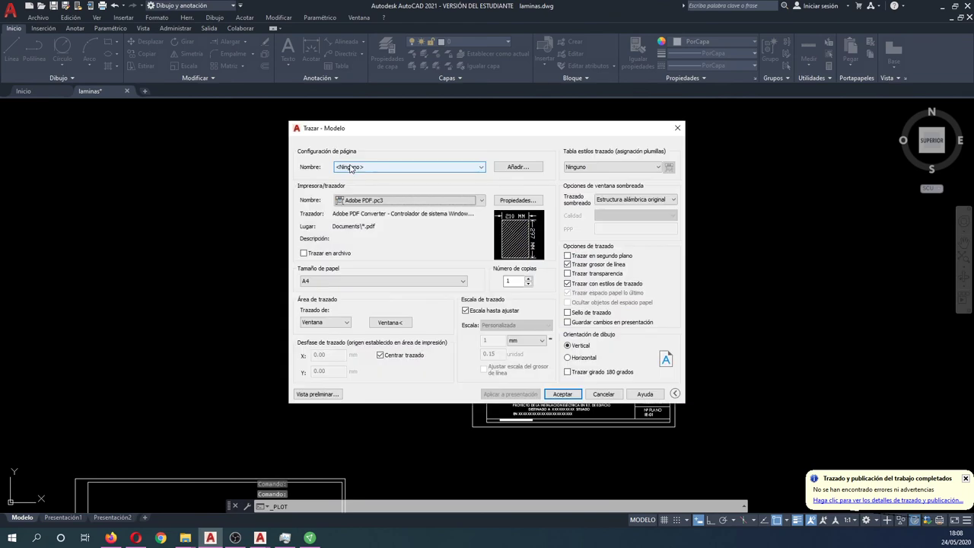
pyautogui.click(376, 202)
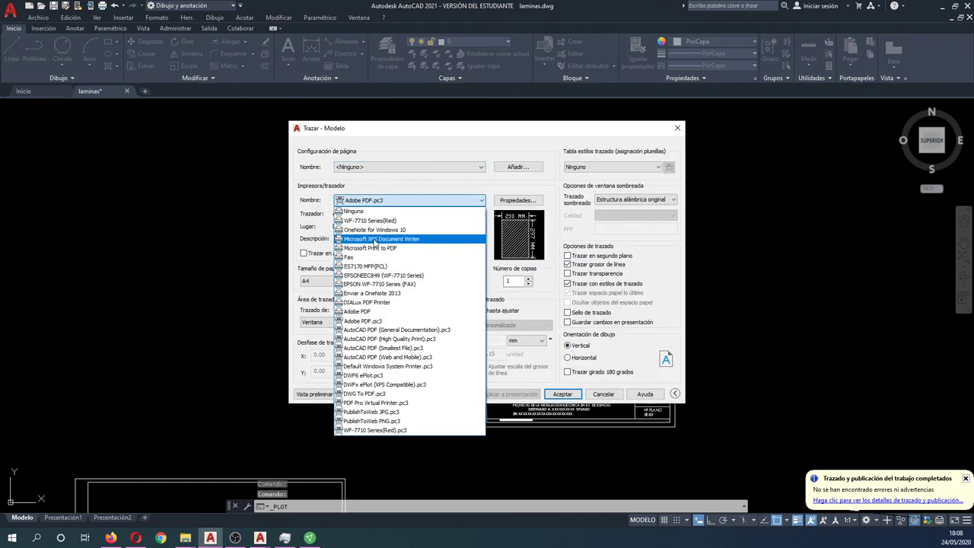
pyautogui.click(369, 220)
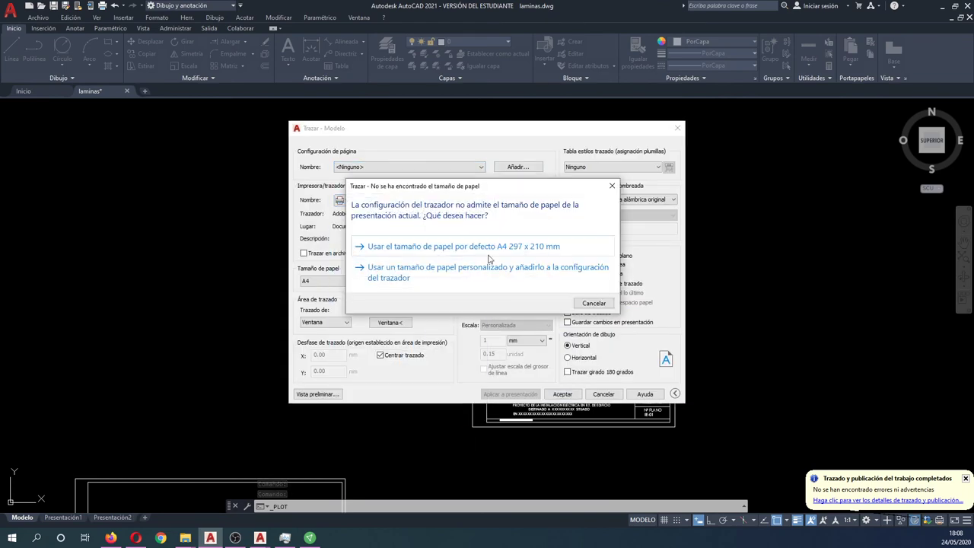
pyautogui.click(467, 247)
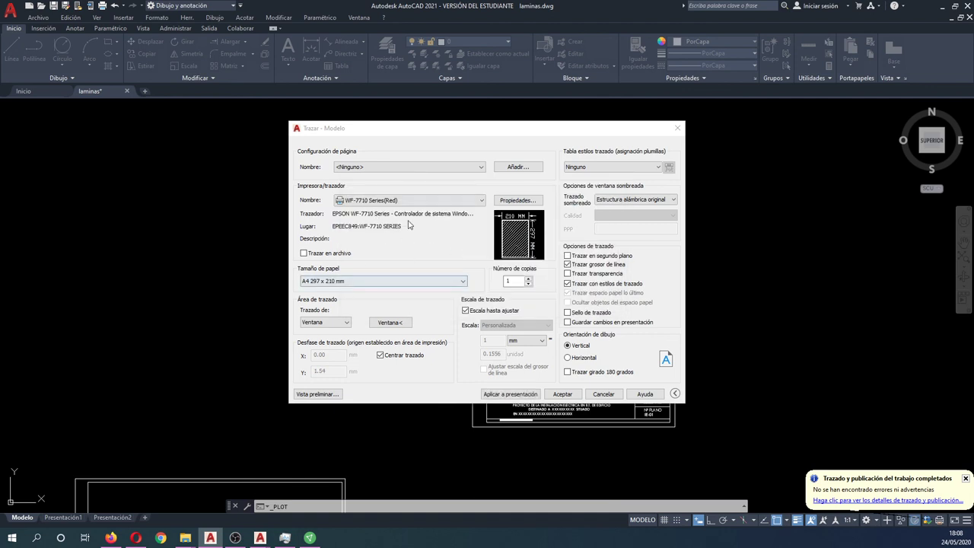
# Step: Restore the <Trazado previo> page setup, accept the plot, and dismiss the plot-completed notice
pyautogui.click(480, 167)
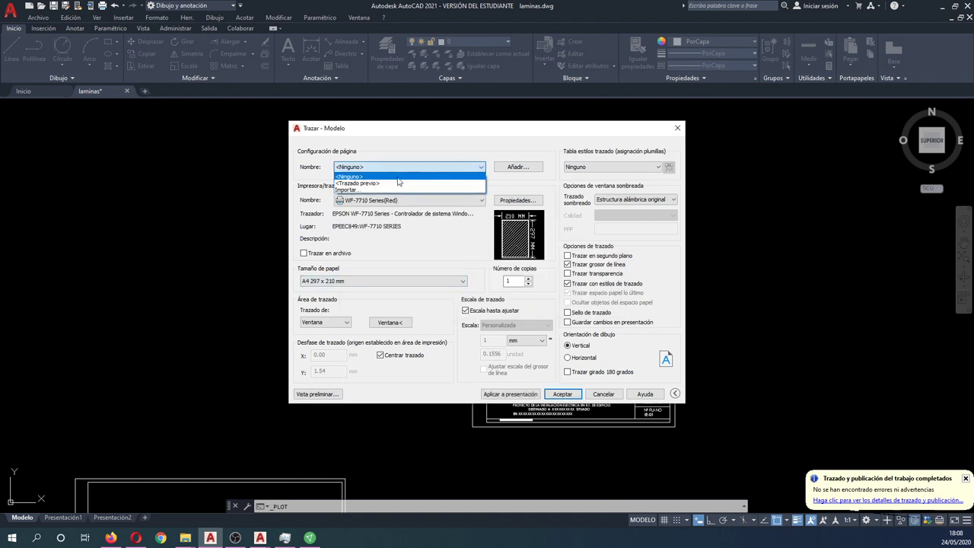
pyautogui.click(372, 184)
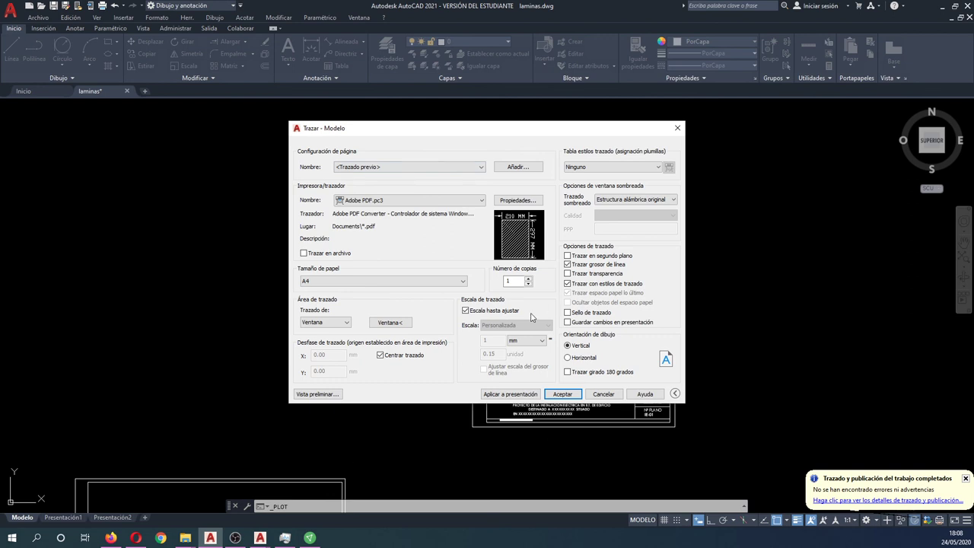
pyautogui.click(438, 167)
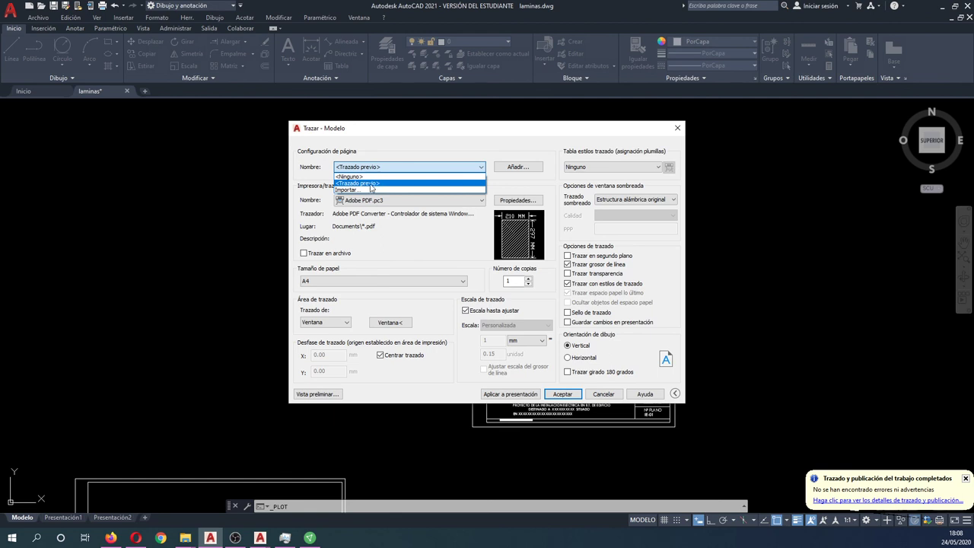
pyautogui.click(506, 282)
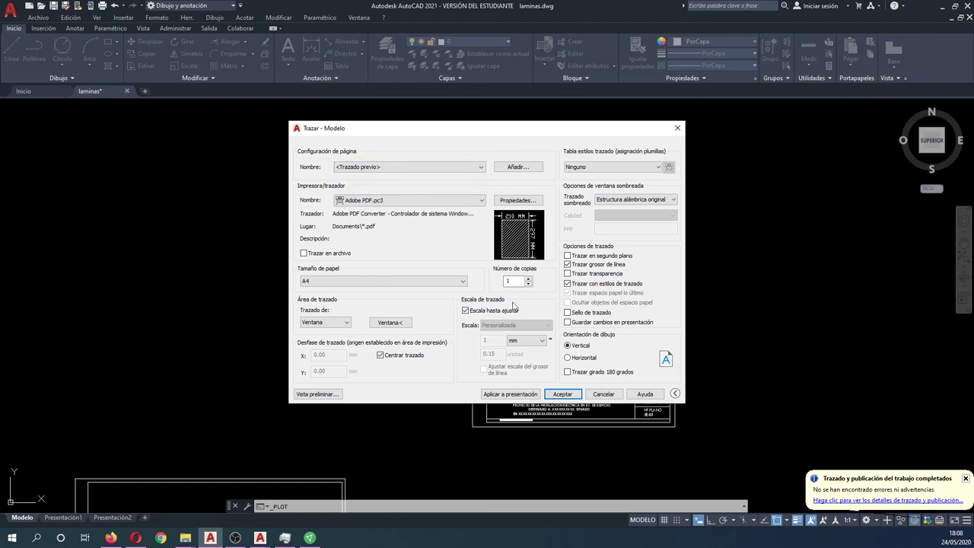
pyautogui.click(563, 393)
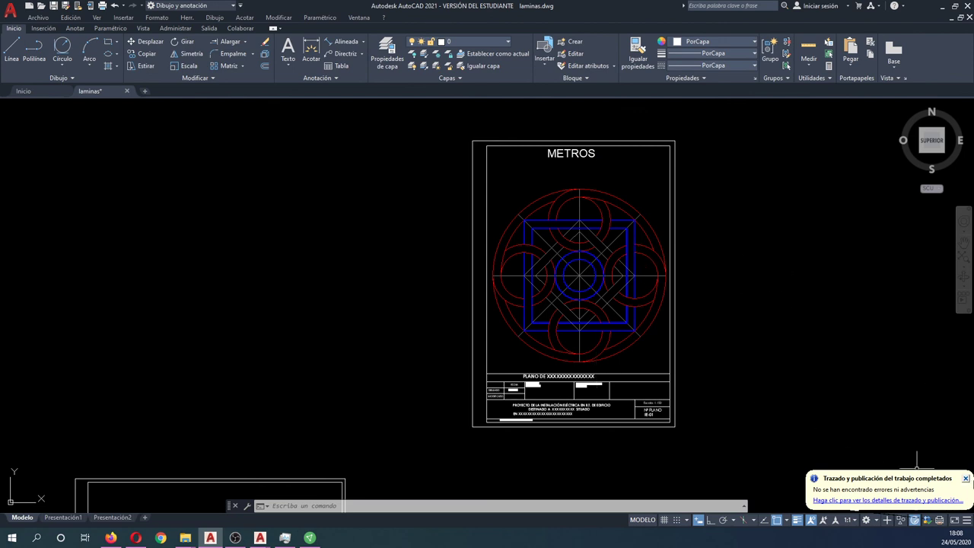
pyautogui.click(965, 479)
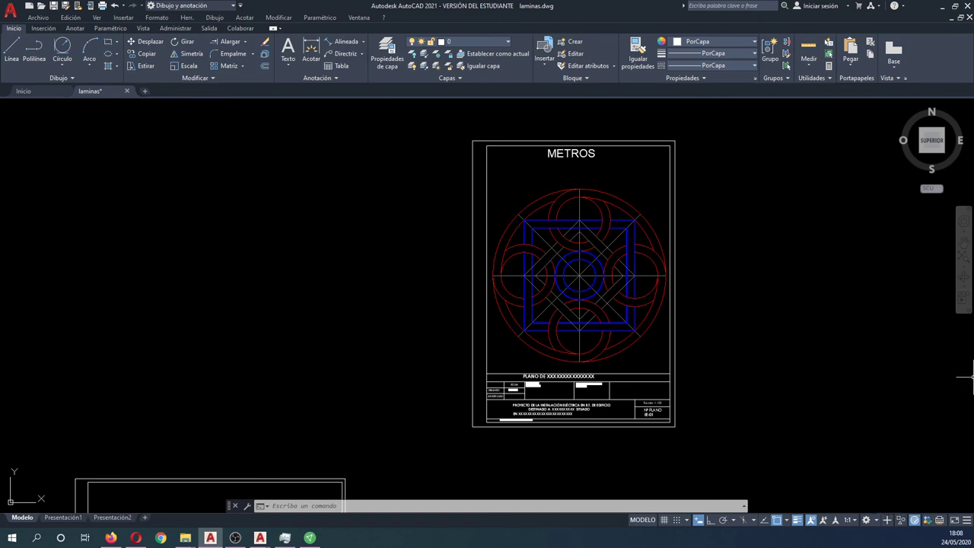